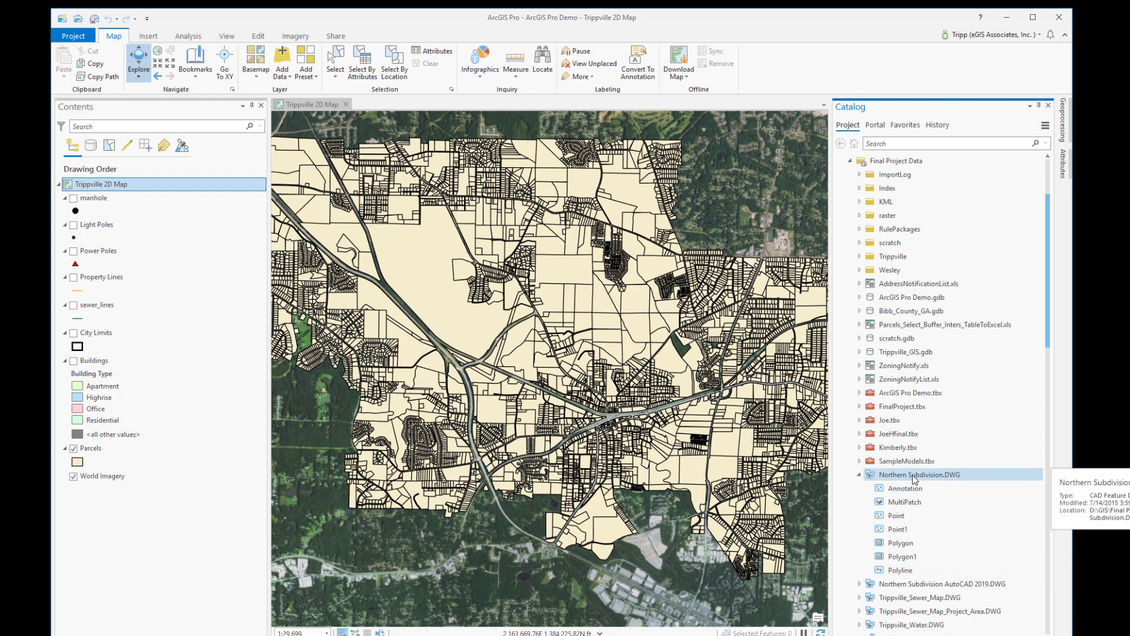
Step: Add the Polyline feature class of Northern Subdivision.DWG to the map and zoom to its layer
left_click(1004, 517)
left_click(918, 572)
mouse_move(914, 574)
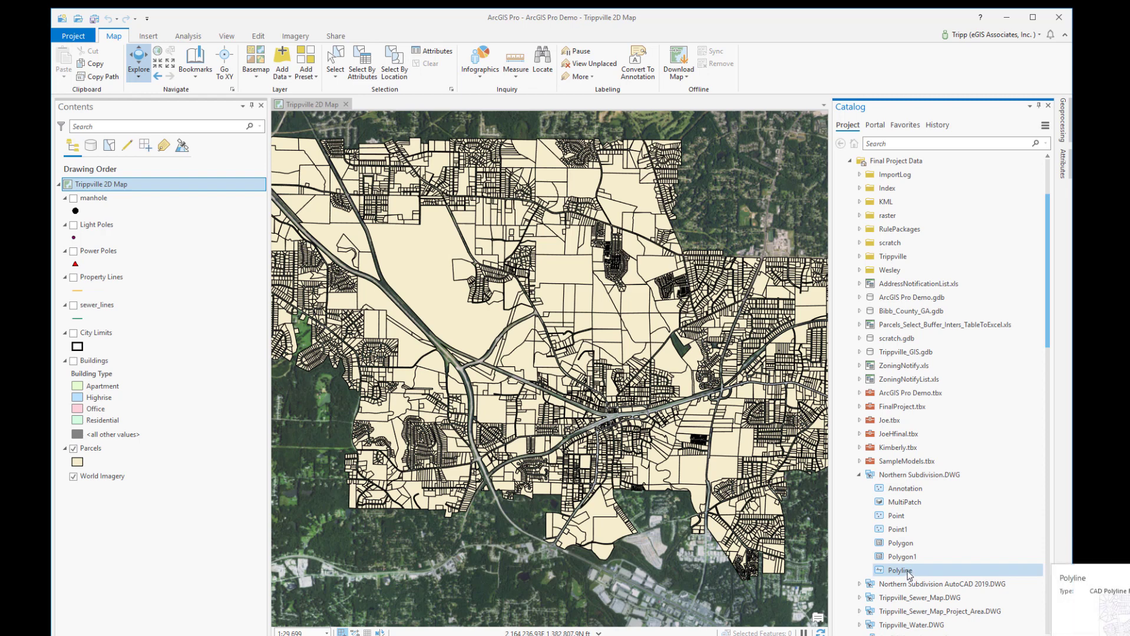
left_click(909, 571)
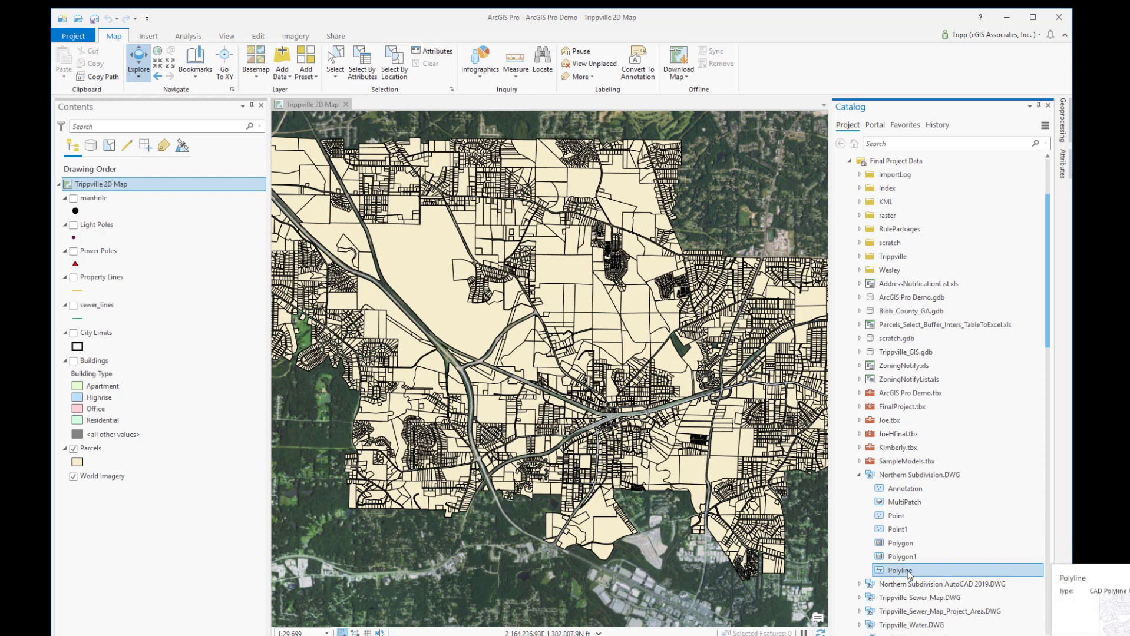
left_click_drag(909, 572, 616, 324)
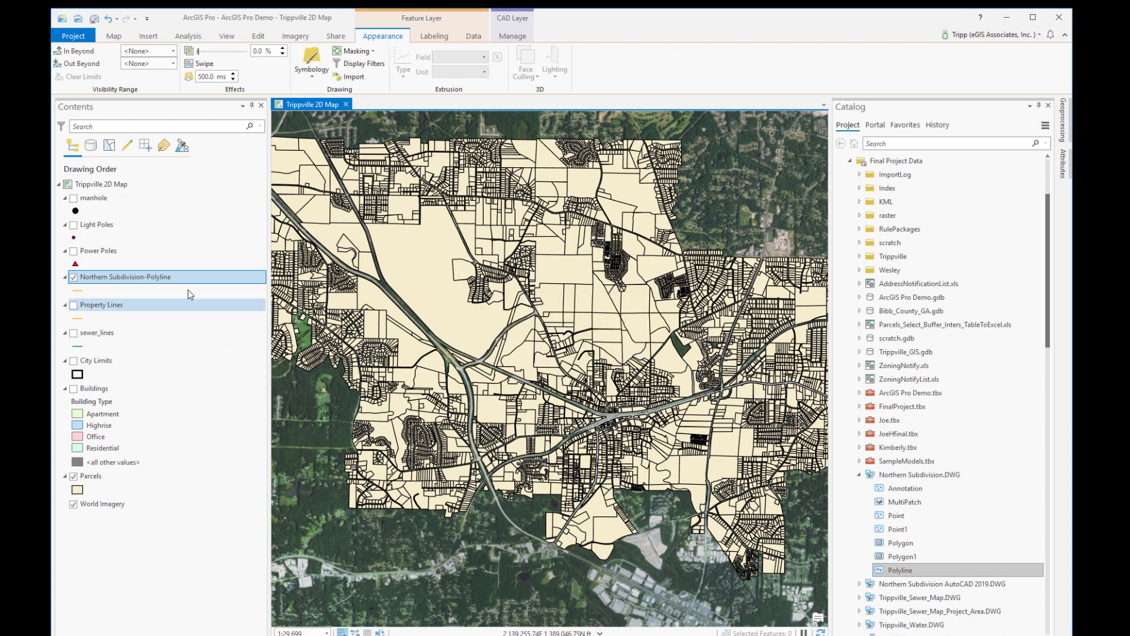
right_click(178, 278)
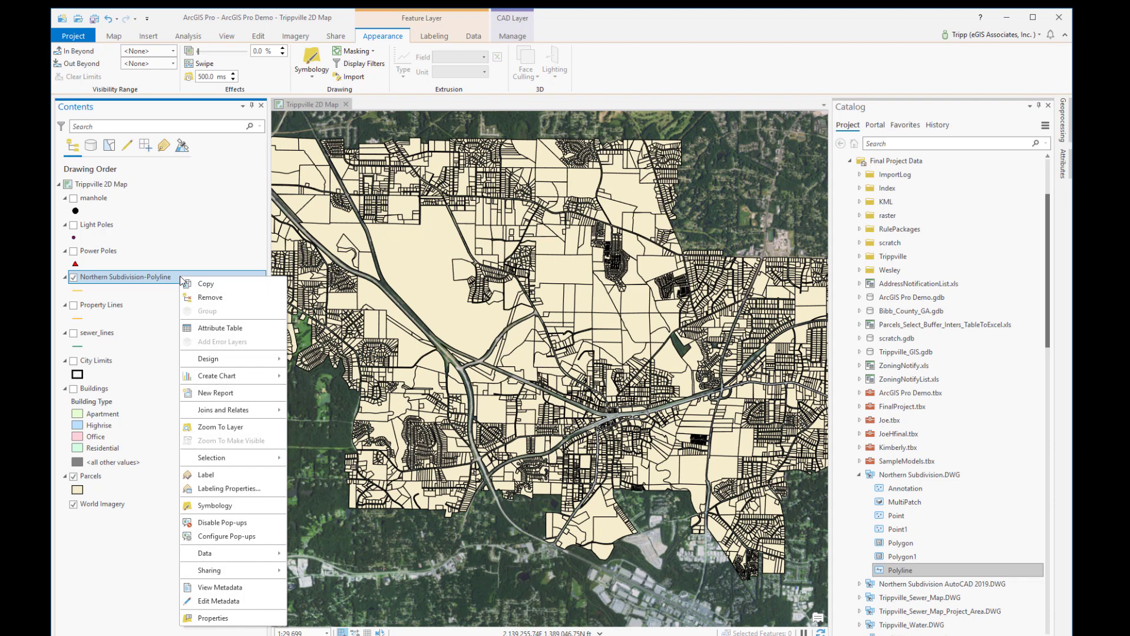
left_click(219, 427)
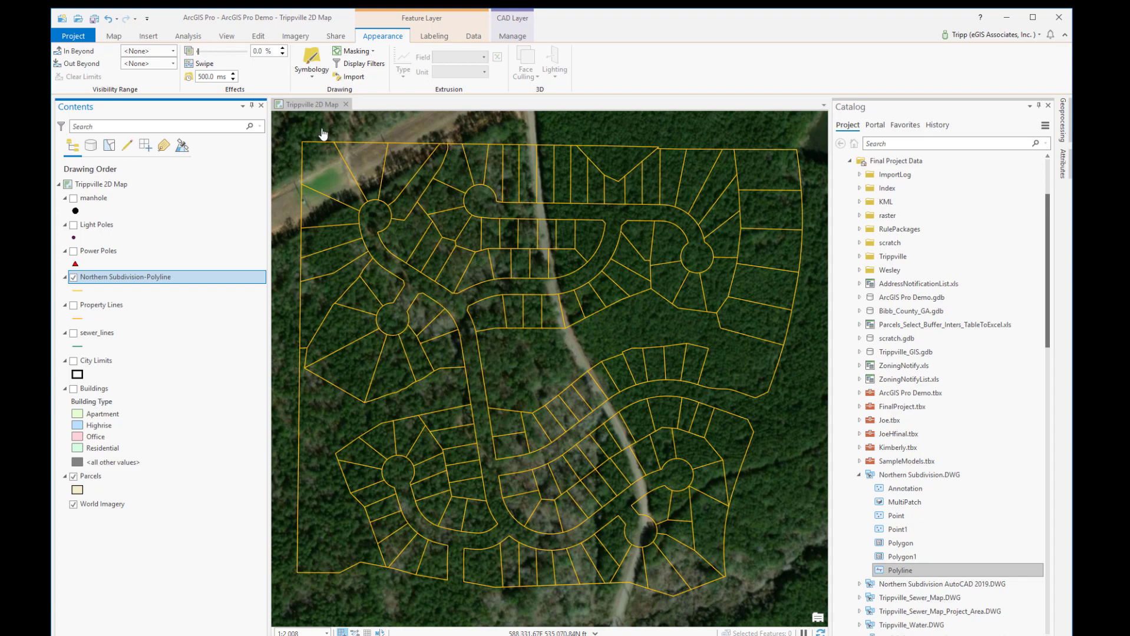
Step: Go to the Northern Subdivision bookmark and select the large undivided parcel west of the curved road
left_click(113, 37)
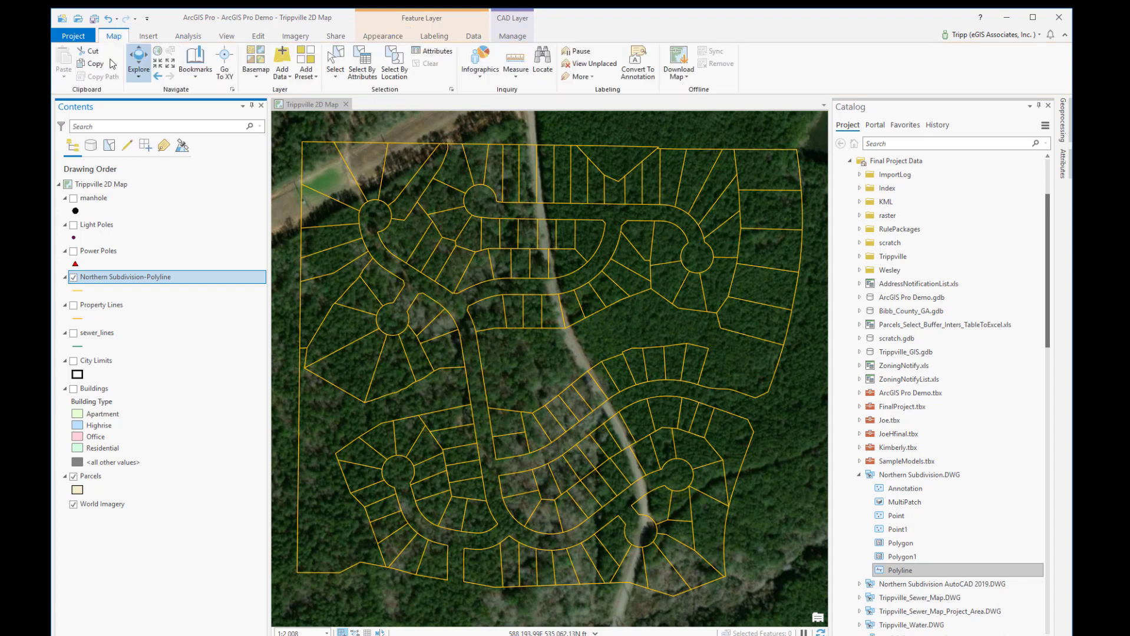
left_click(195, 76)
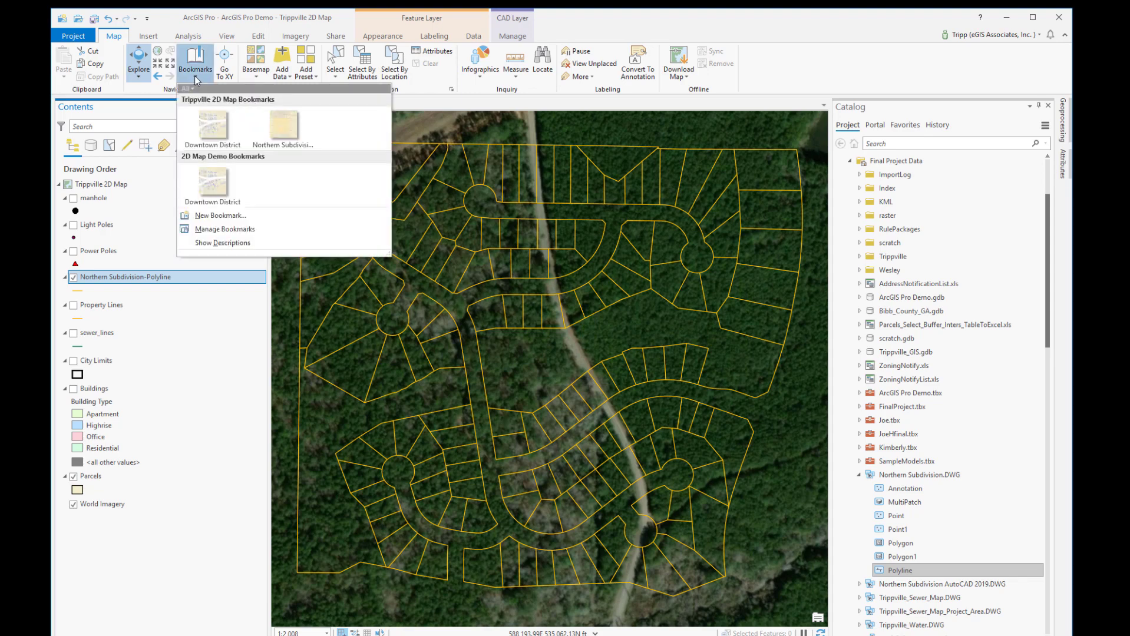
left_click(280, 125)
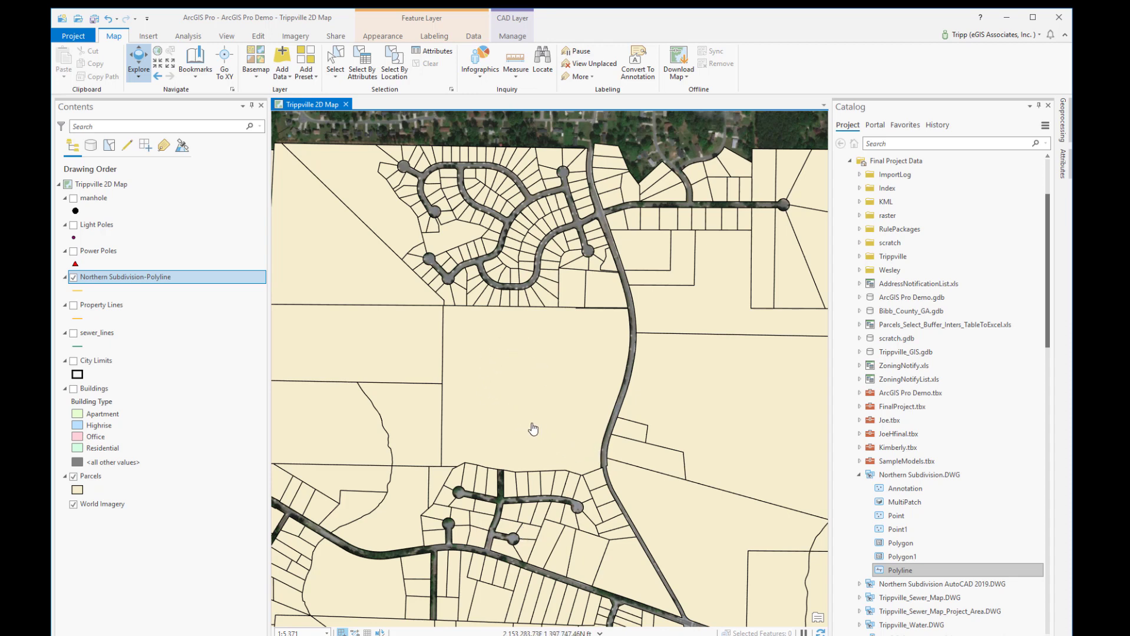
left_click(109, 145)
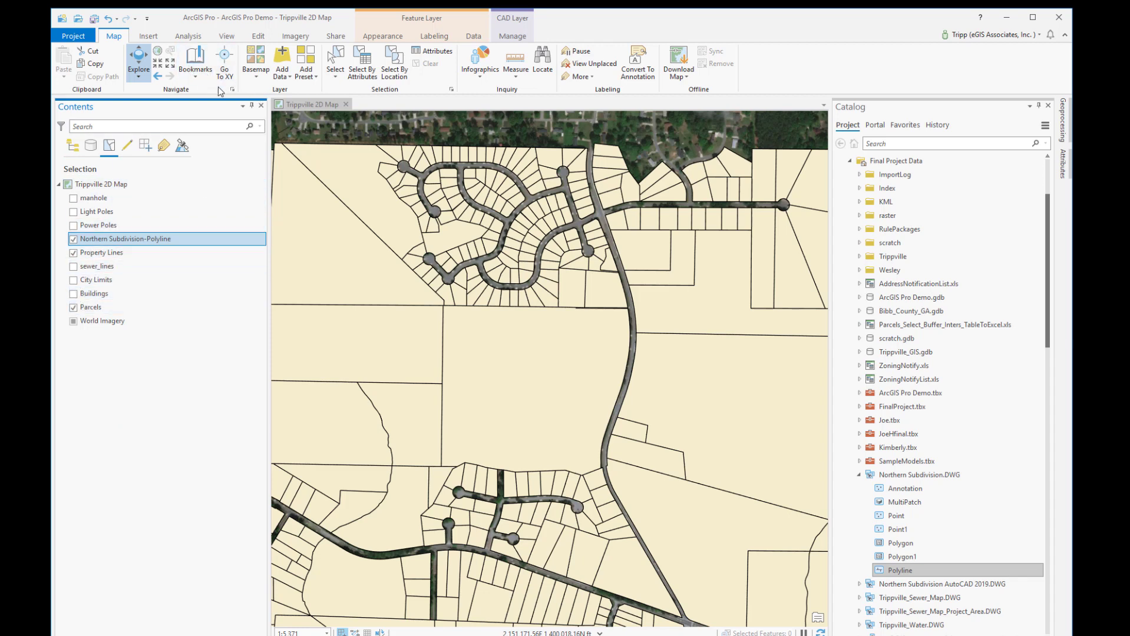
left_click(335, 62)
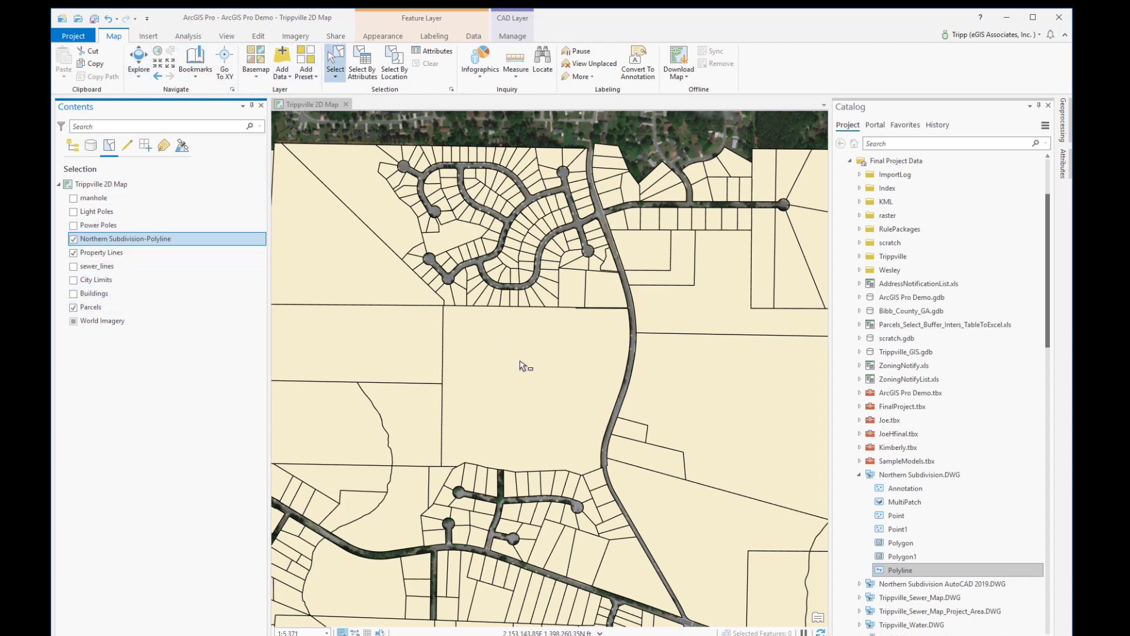
left_click(508, 419)
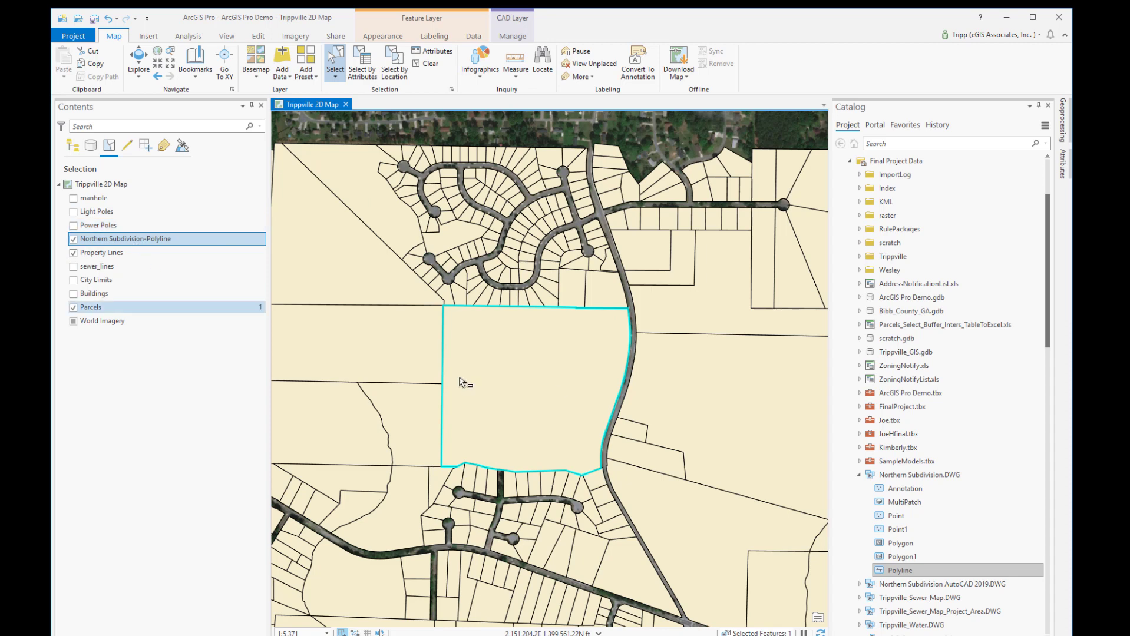
Step: Start georeferencing the Northern Subdivision-Polyline layer, move it to the display framed on the selected parcel, and collapse the georeferencing information overlay
scroll(551, 393, "up", 3)
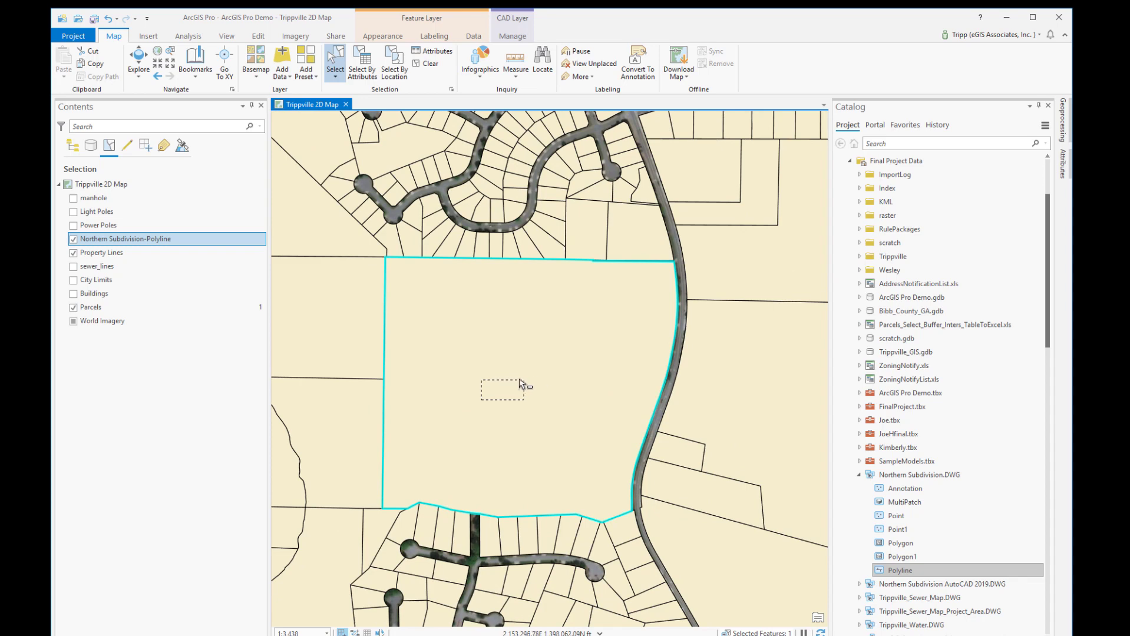
left_click_drag(512, 389, 578, 347)
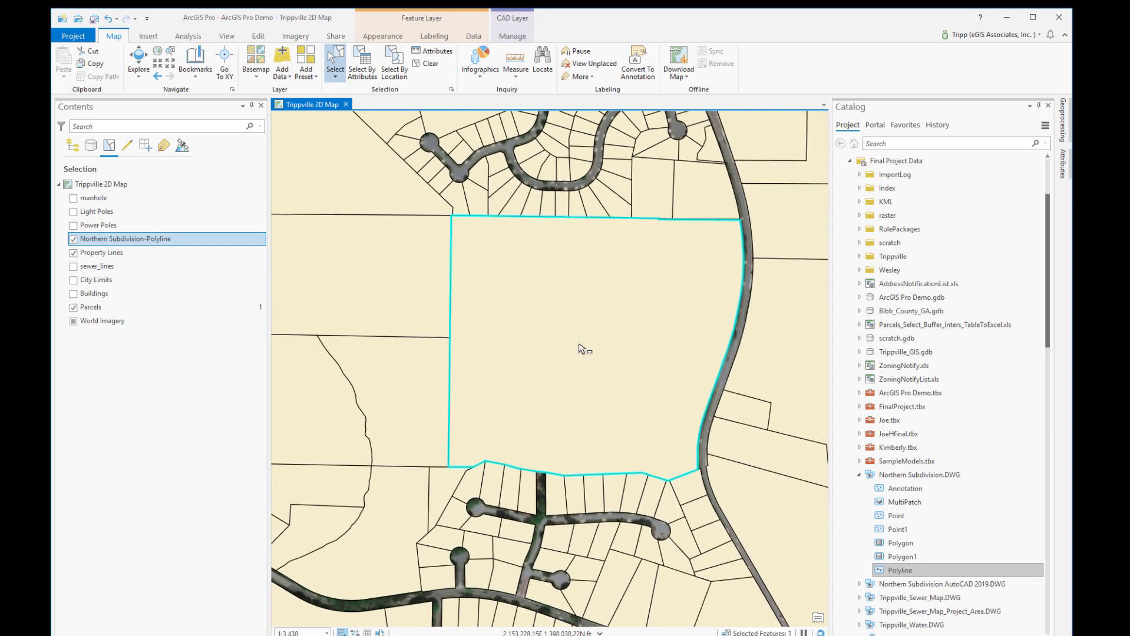
scroll(579, 349, "up", 2)
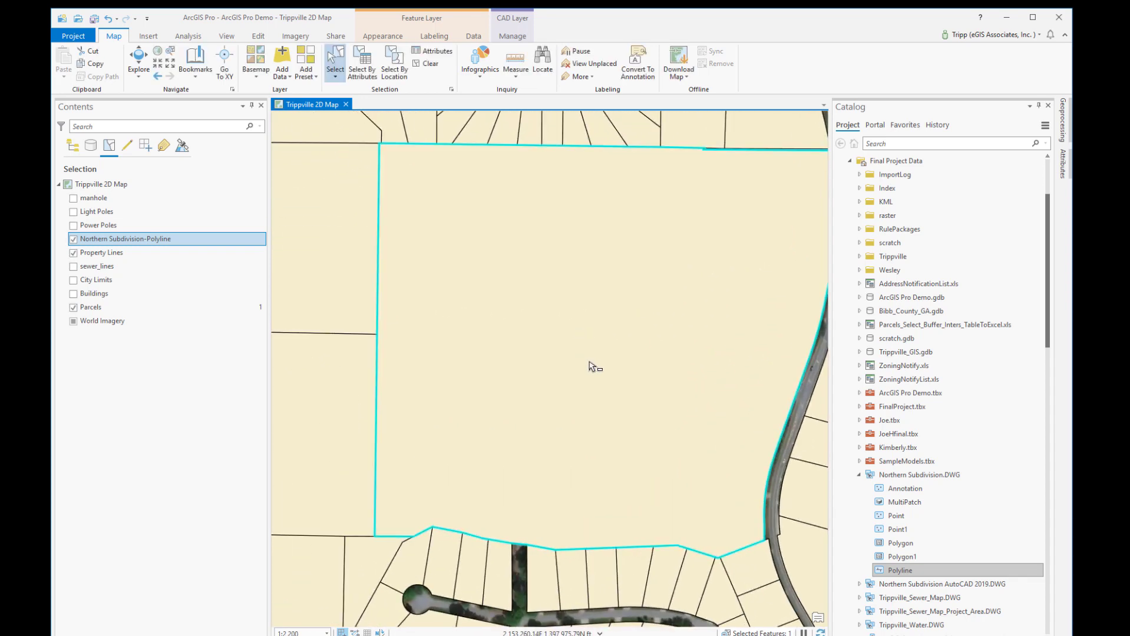
left_click_drag(591, 361, 563, 378)
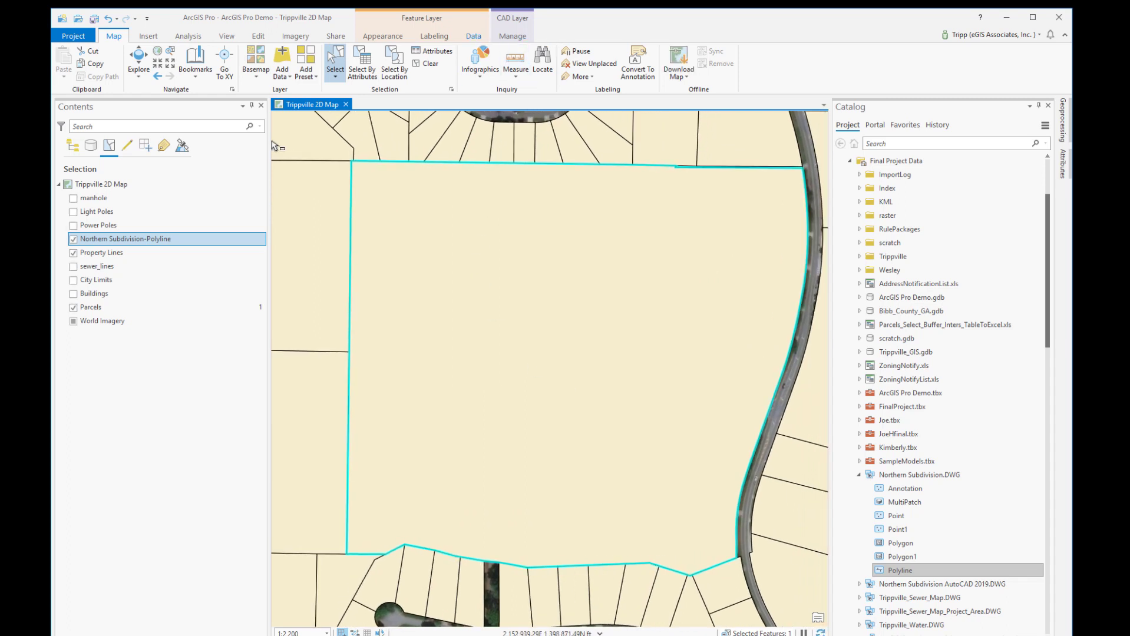
left_click(73, 145)
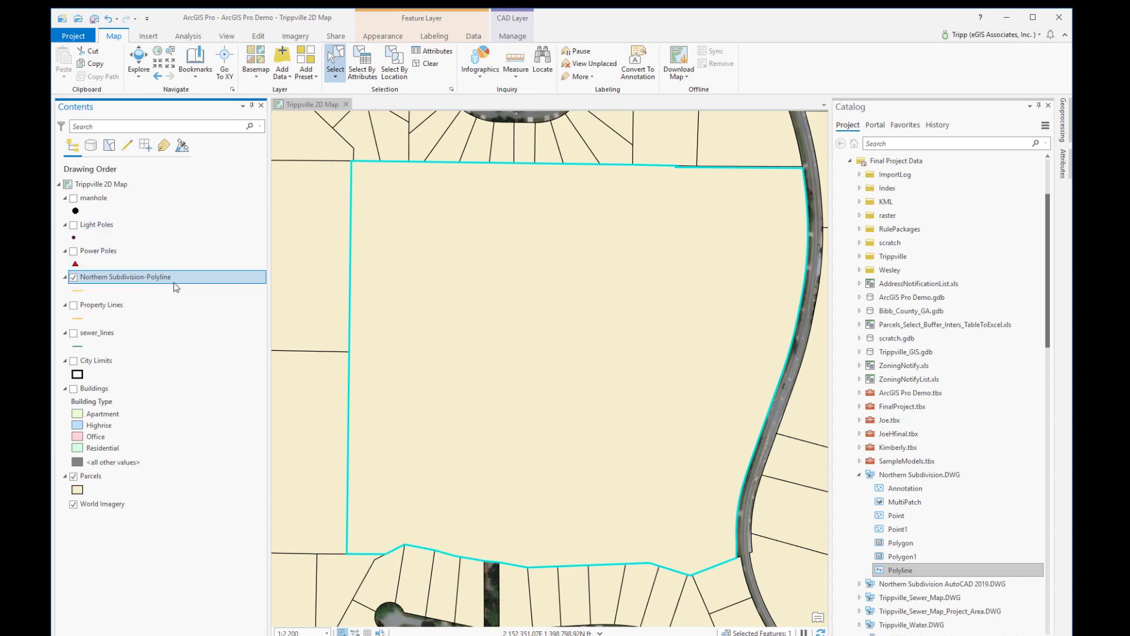
left_click(513, 37)
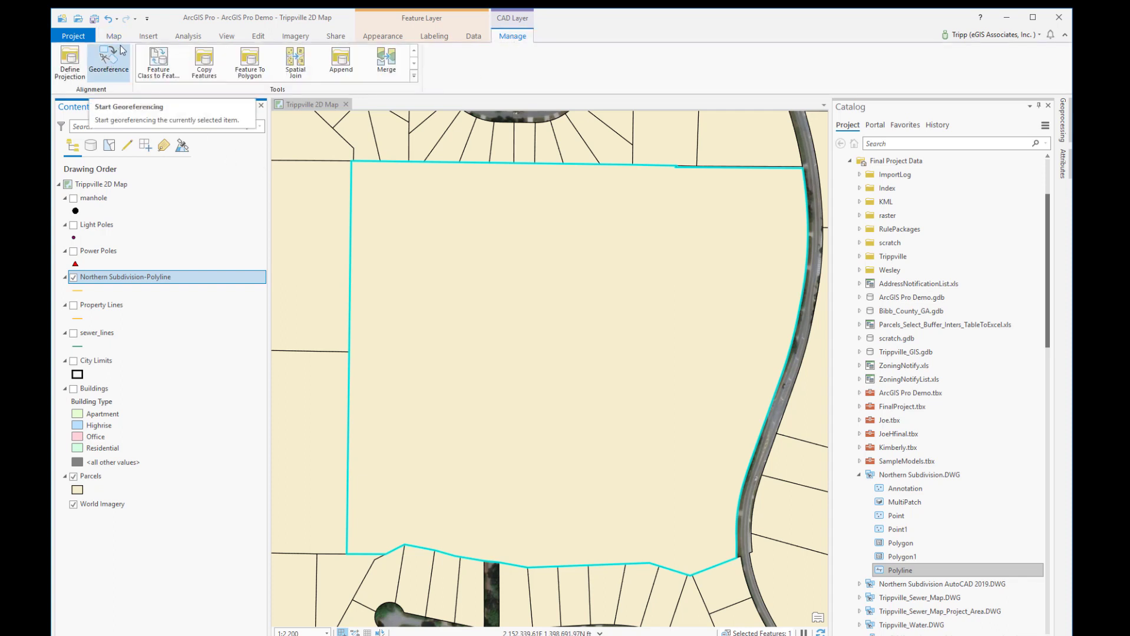
left_click(109, 59)
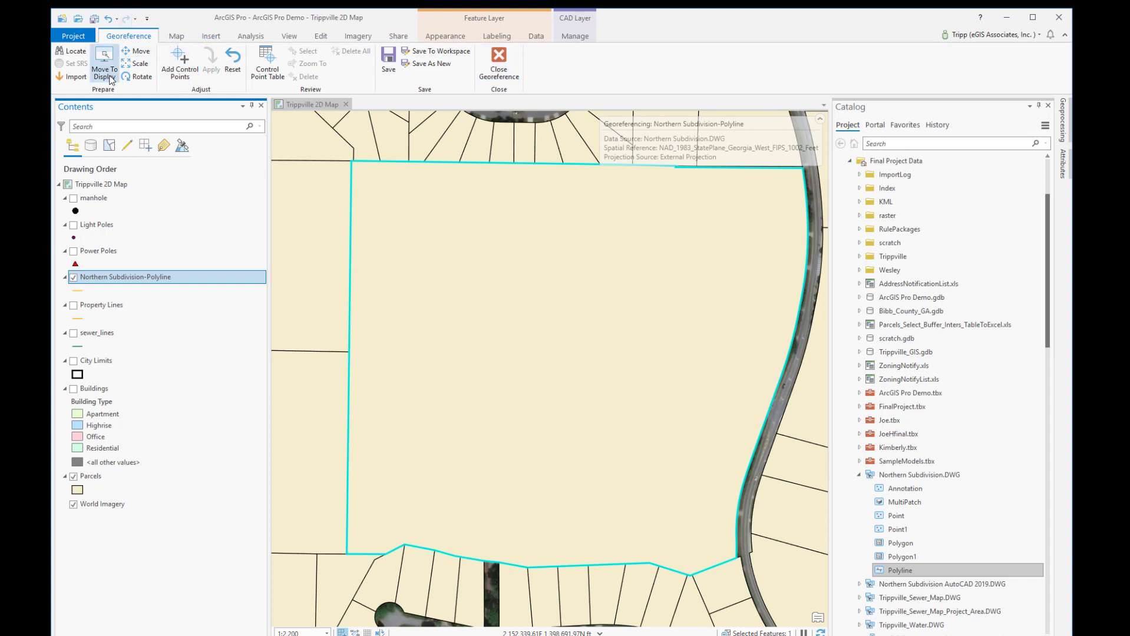
left_click(128, 54)
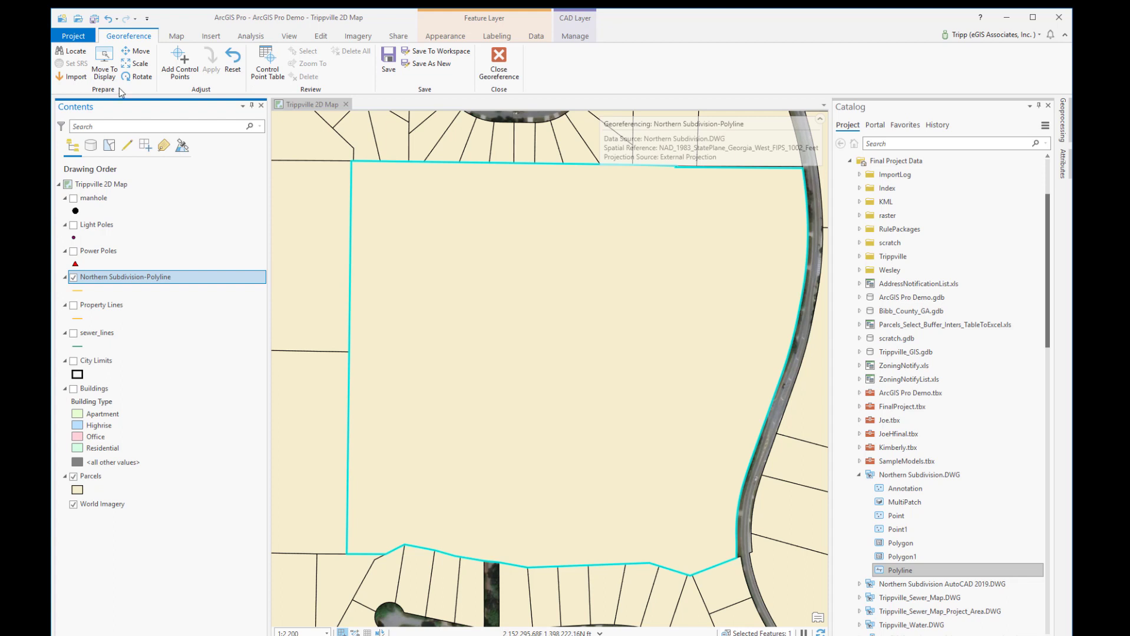
left_click(107, 59)
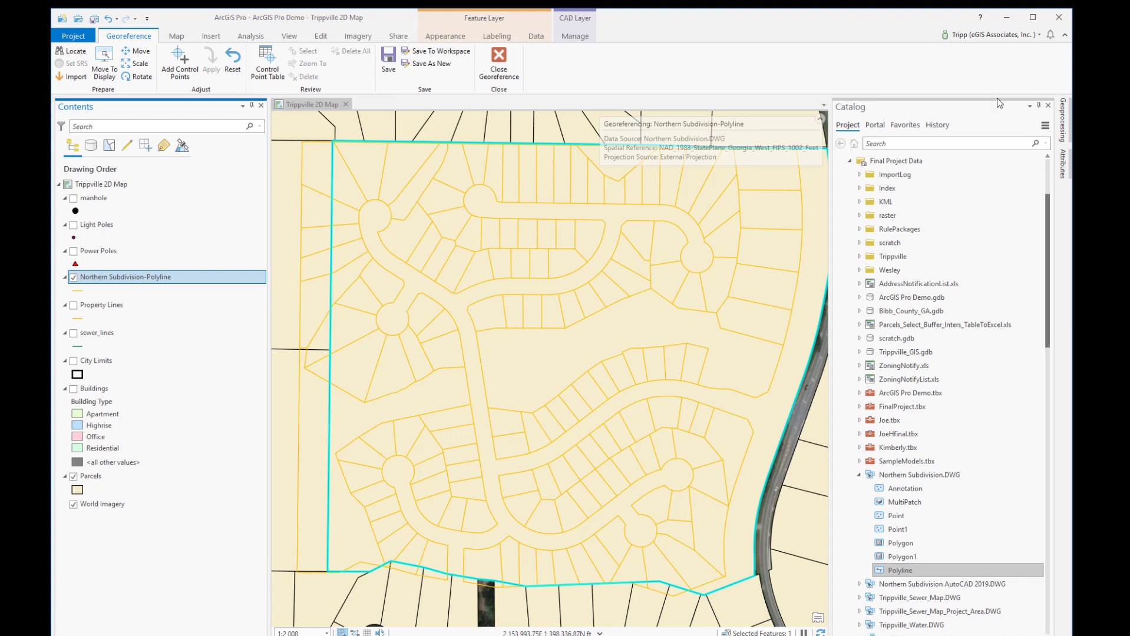
left_click(819, 121)
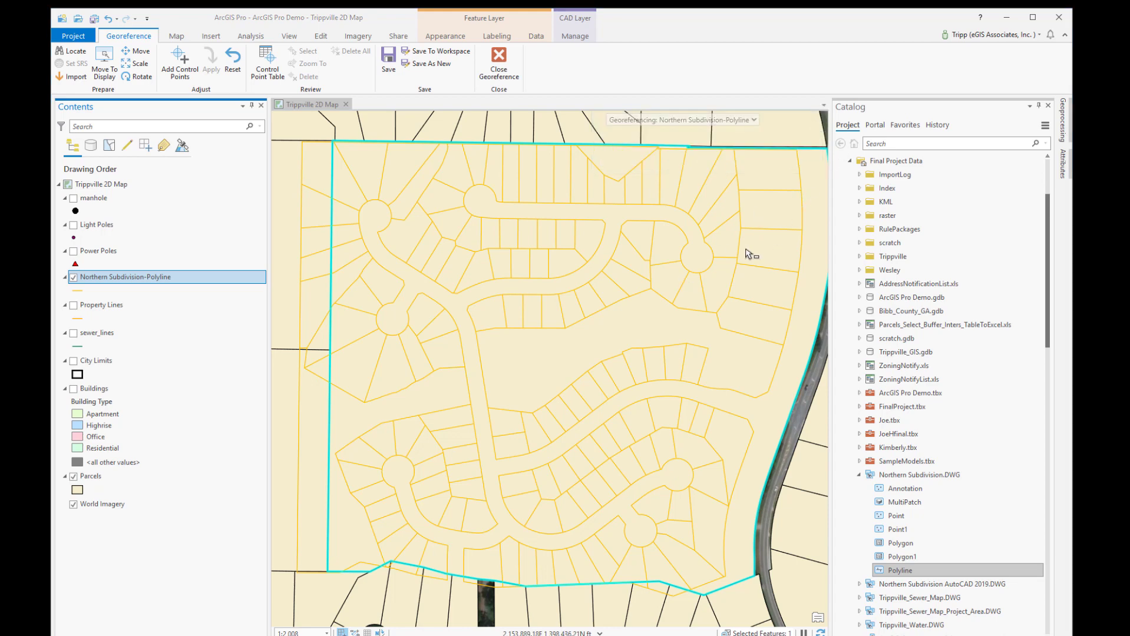
Step: Add a control point from the CAD drawing's southwest corner vertex to the southwest corner vertex of the selected parcel
left_click_drag(725, 325, 700, 326)
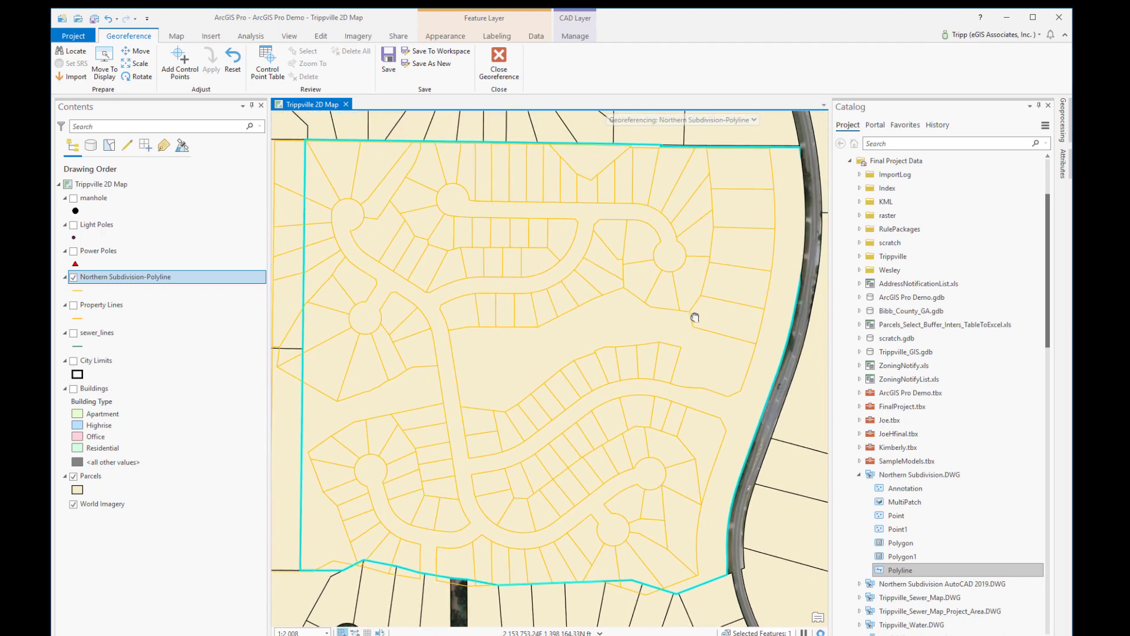
scroll(701, 330, "down", 2)
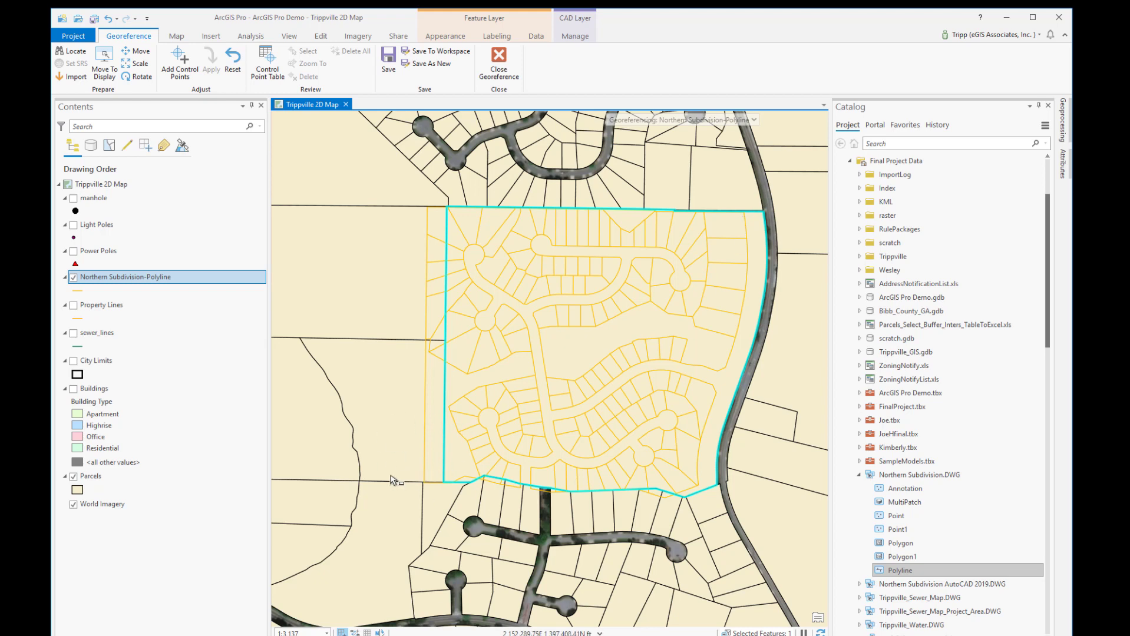
scroll(404, 464, "up", 2)
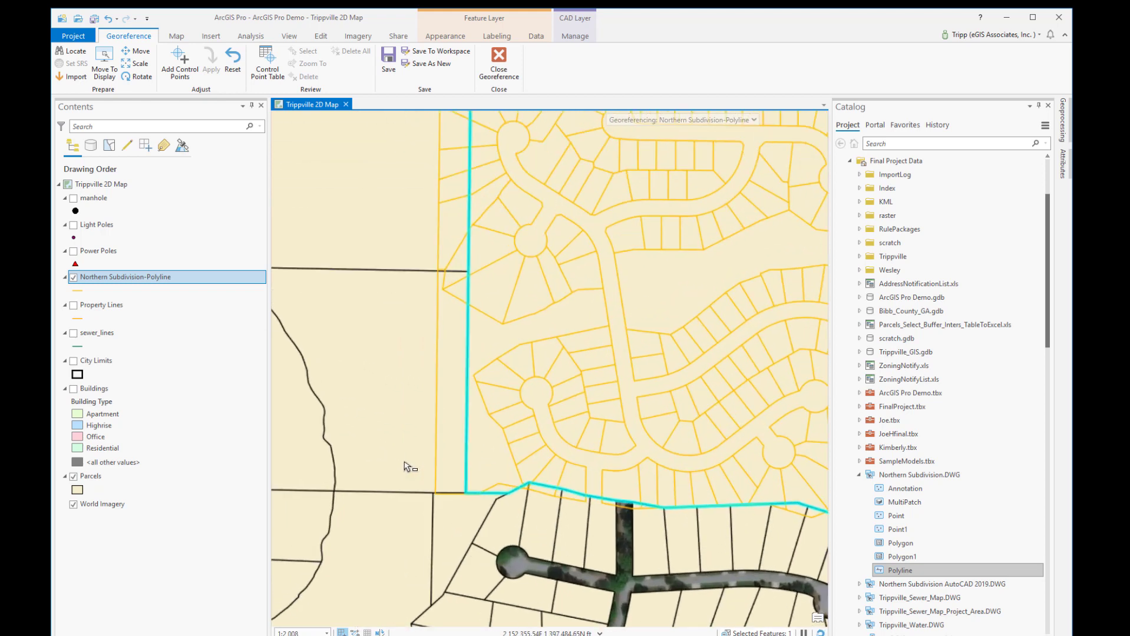
scroll(405, 464, "up", 2)
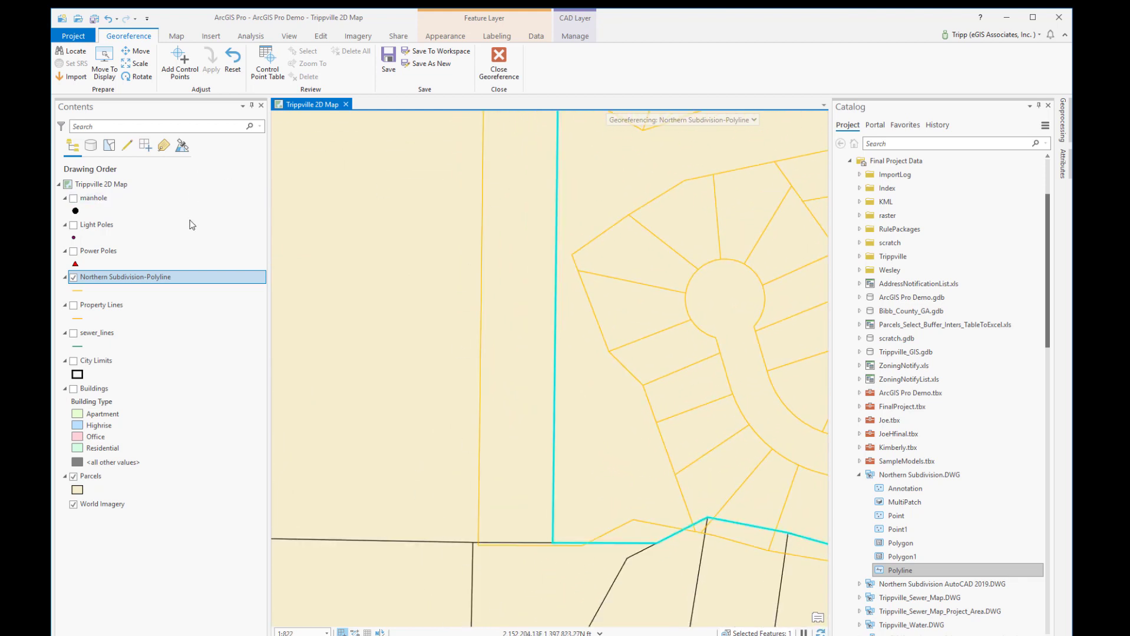
left_click(181, 71)
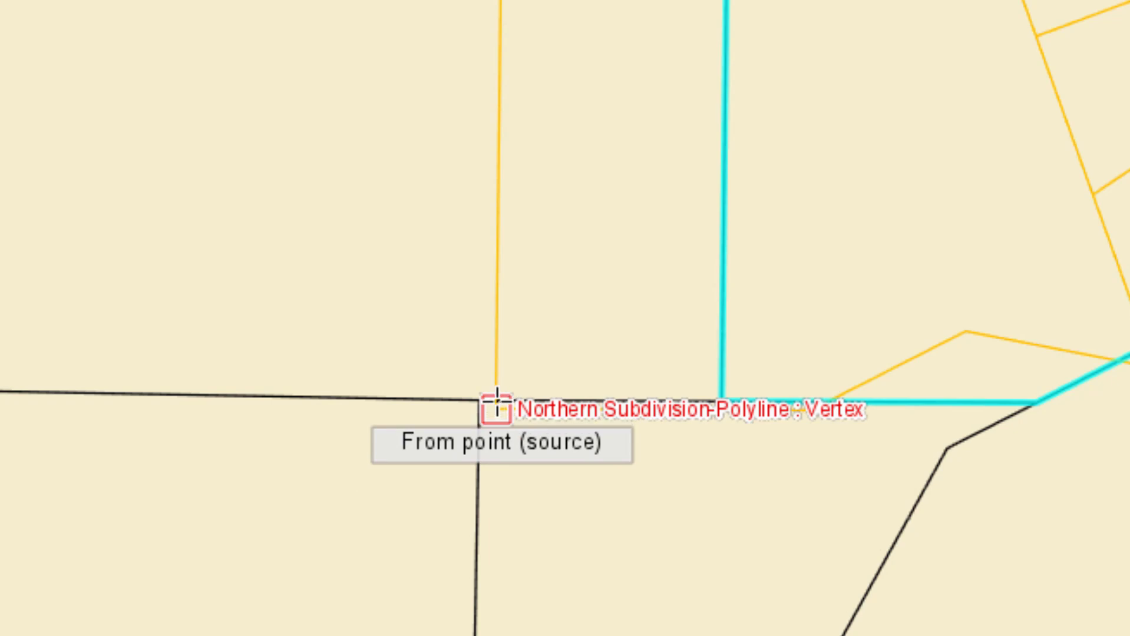
left_click(496, 406)
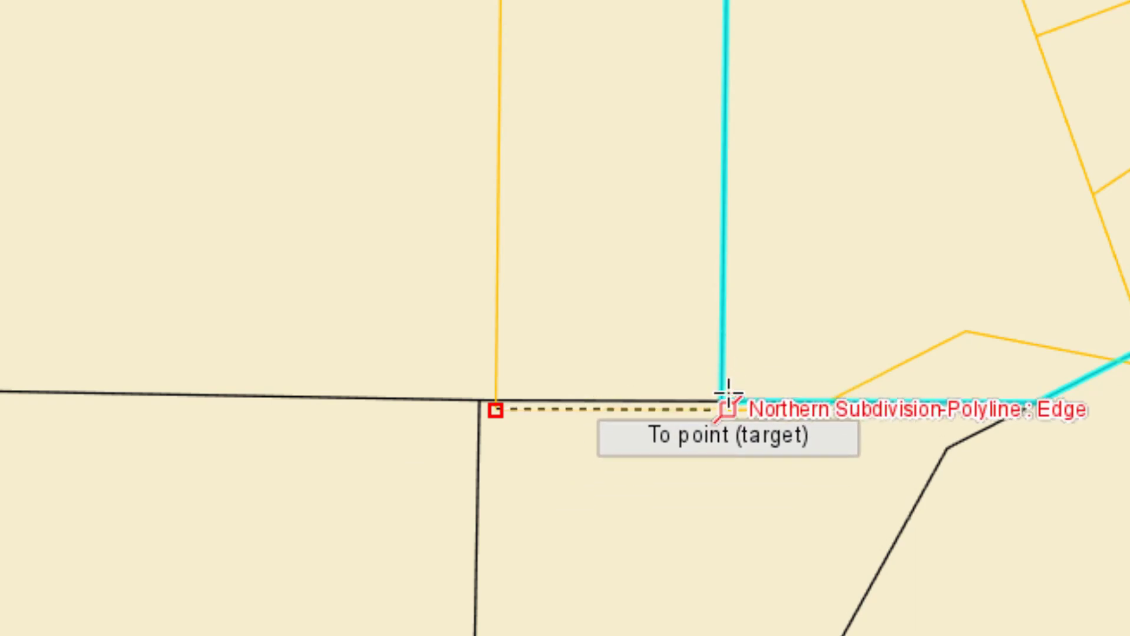
scroll(729, 394, "up", 3)
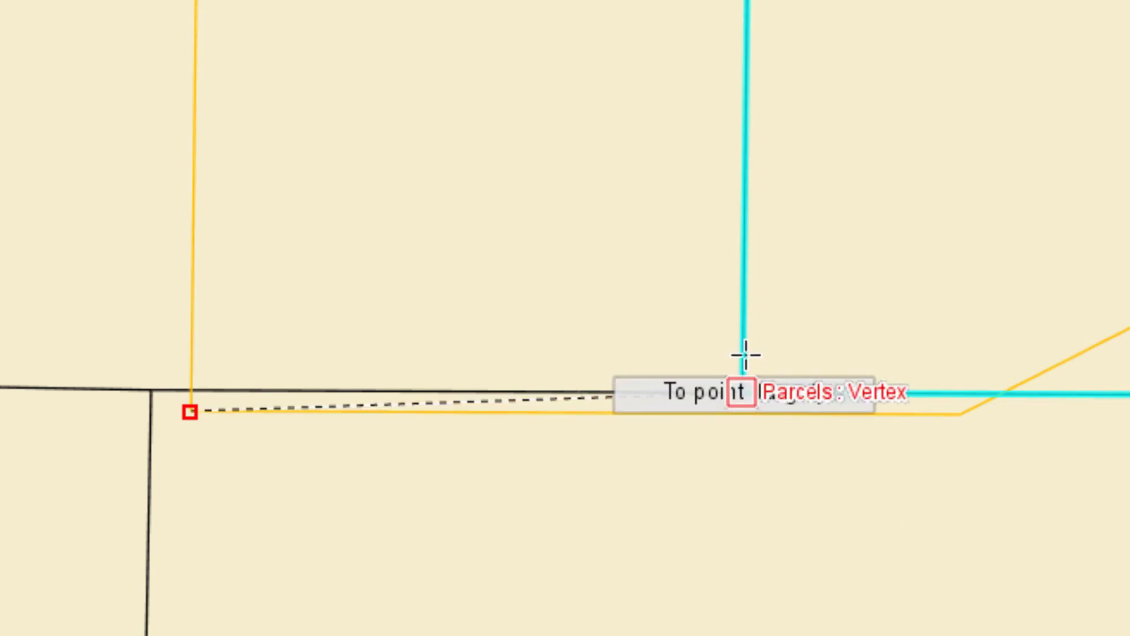
left_click(745, 352)
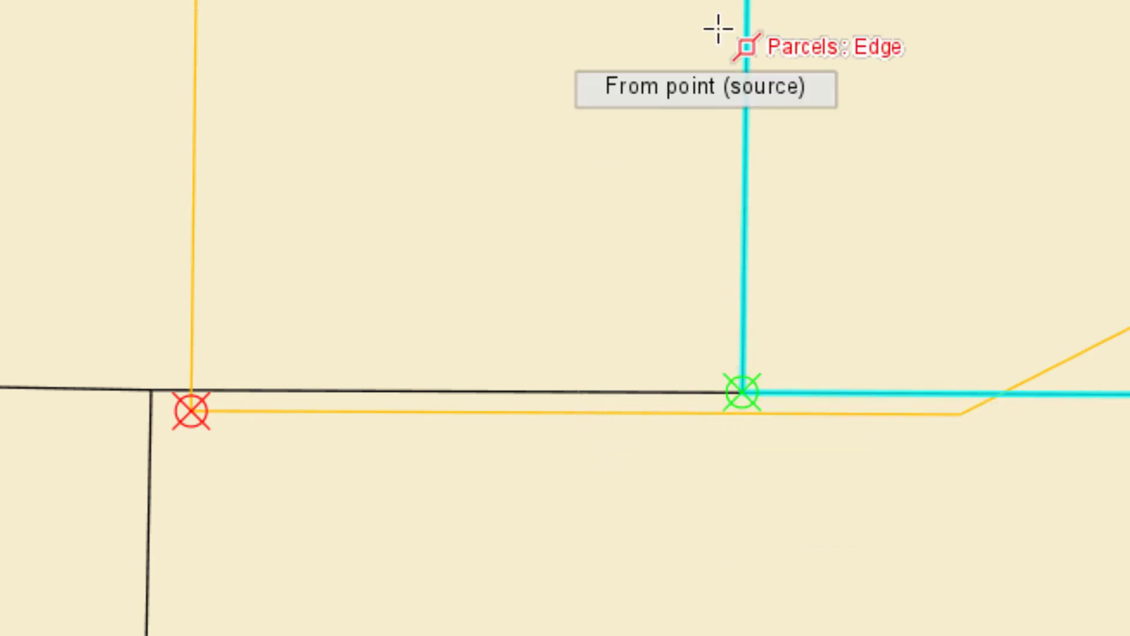
Step: Add a second control point from the CAD drawing's northeast corner endpoint to the northeast corner of the selected parcel
scroll(716, 27, "down", 1)
scroll(717, 27, "down", 3)
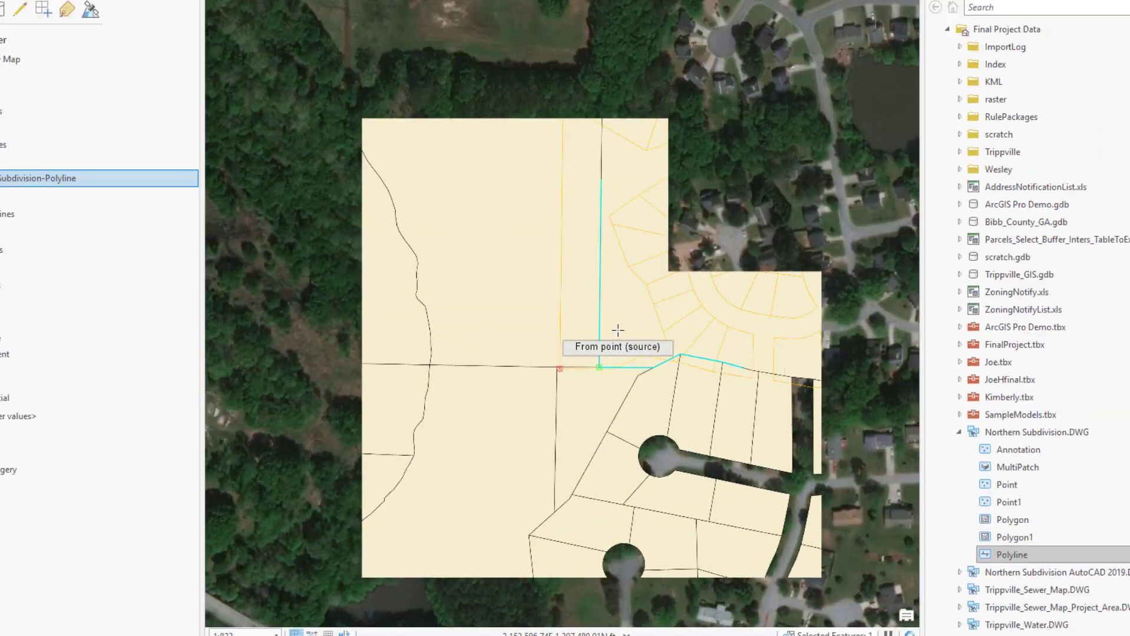
scroll(648, 350, "down", 2)
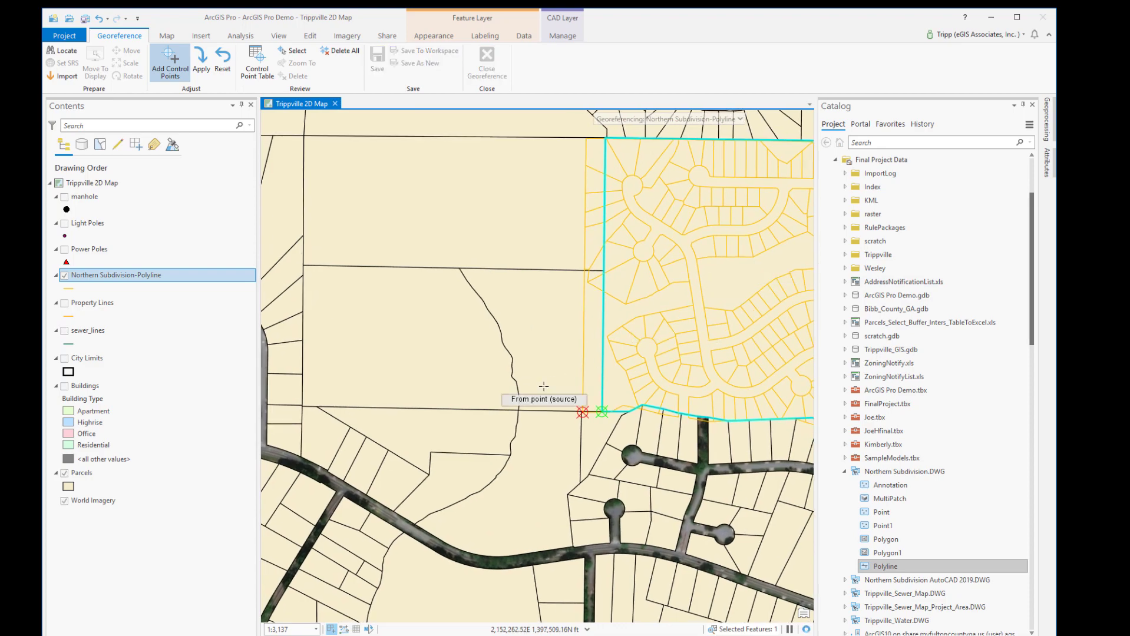
scroll(614, 368, "up", 1)
left_click_drag(697, 271, 391, 446)
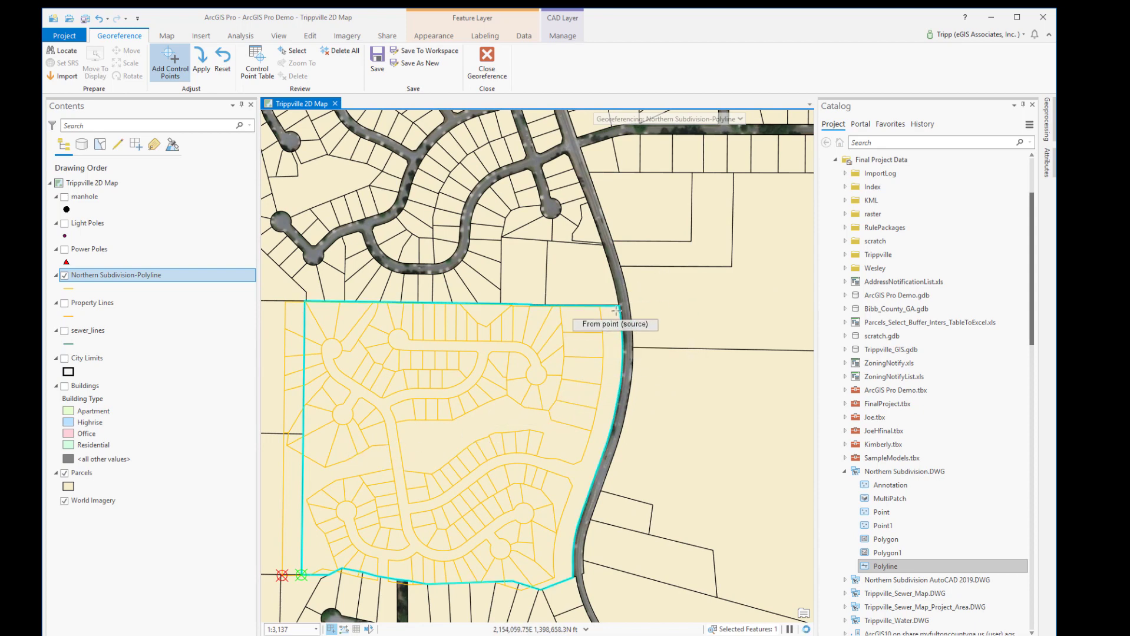
scroll(616, 309, "up", 6)
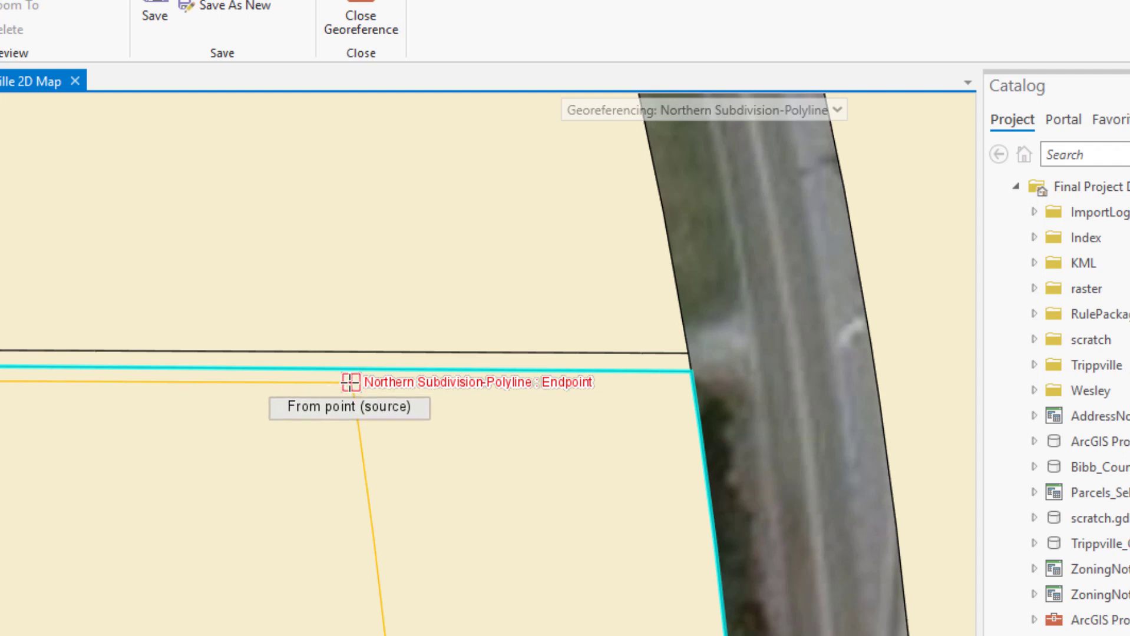
left_click(349, 382)
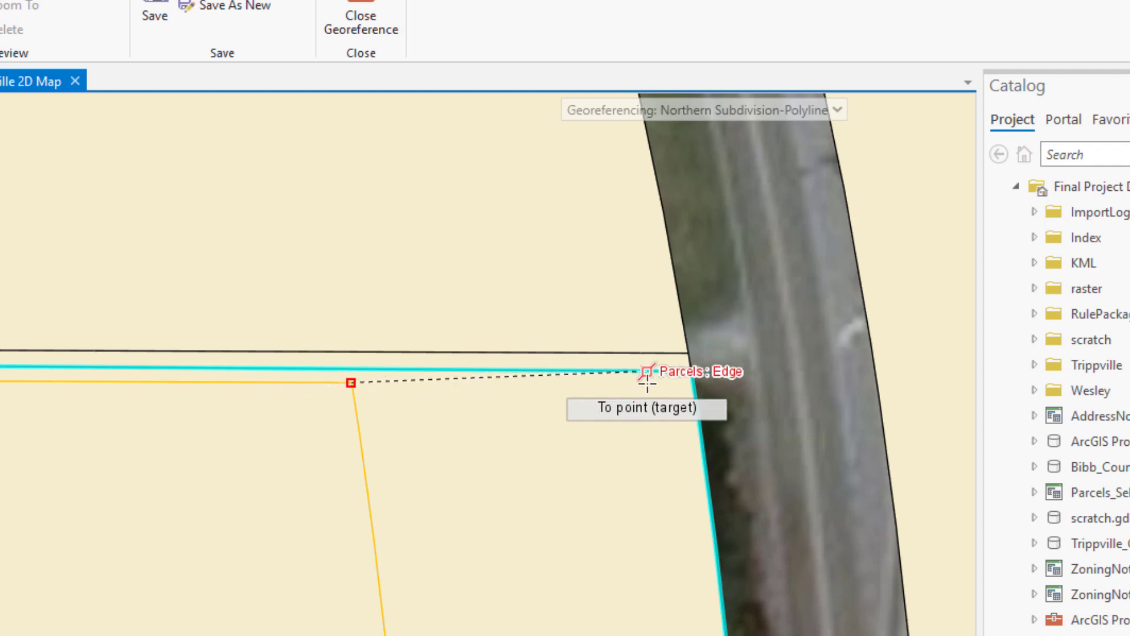
left_click(692, 371)
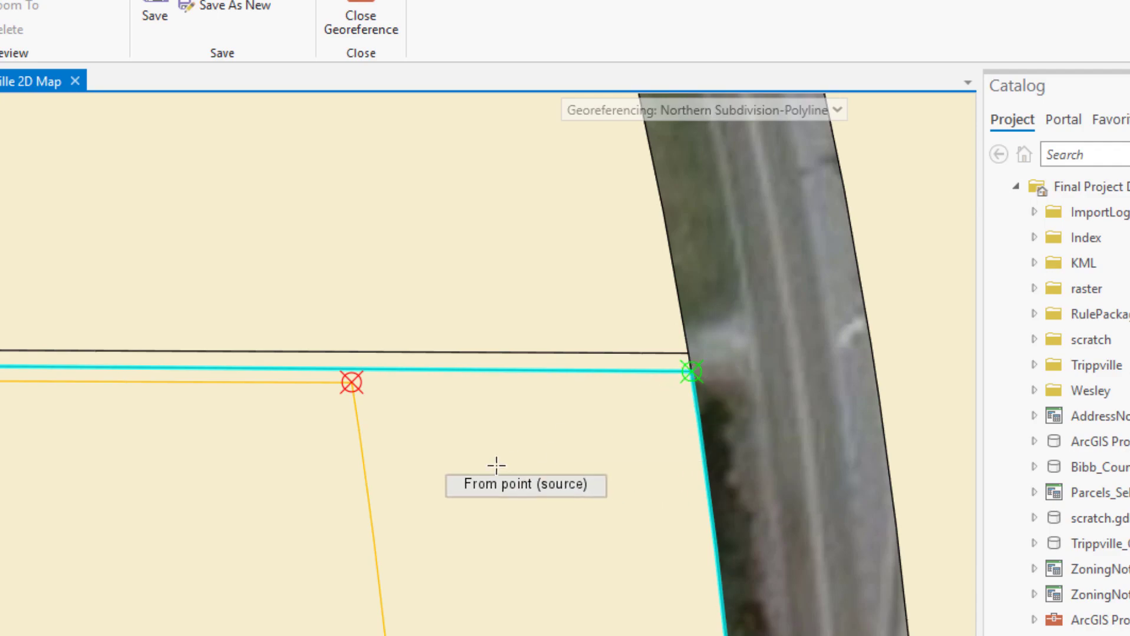
Step: Check both control points against the selected parcel and apply the georeferencing adjustment to the CAD drawing
scroll(482, 533, "down", 5)
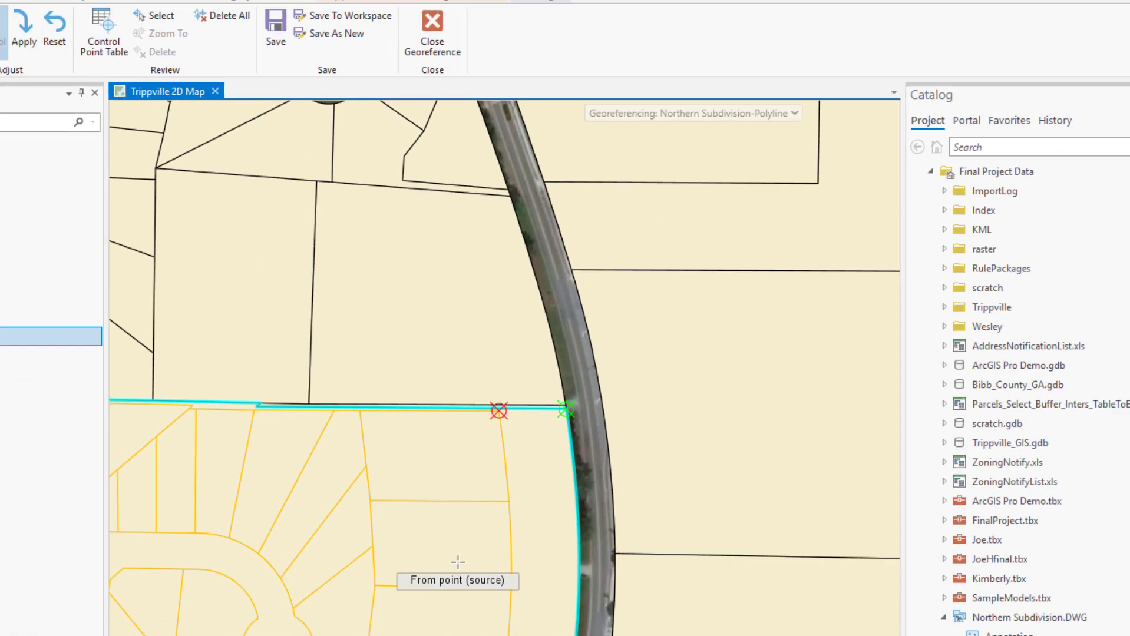
scroll(457, 561, "down", 3)
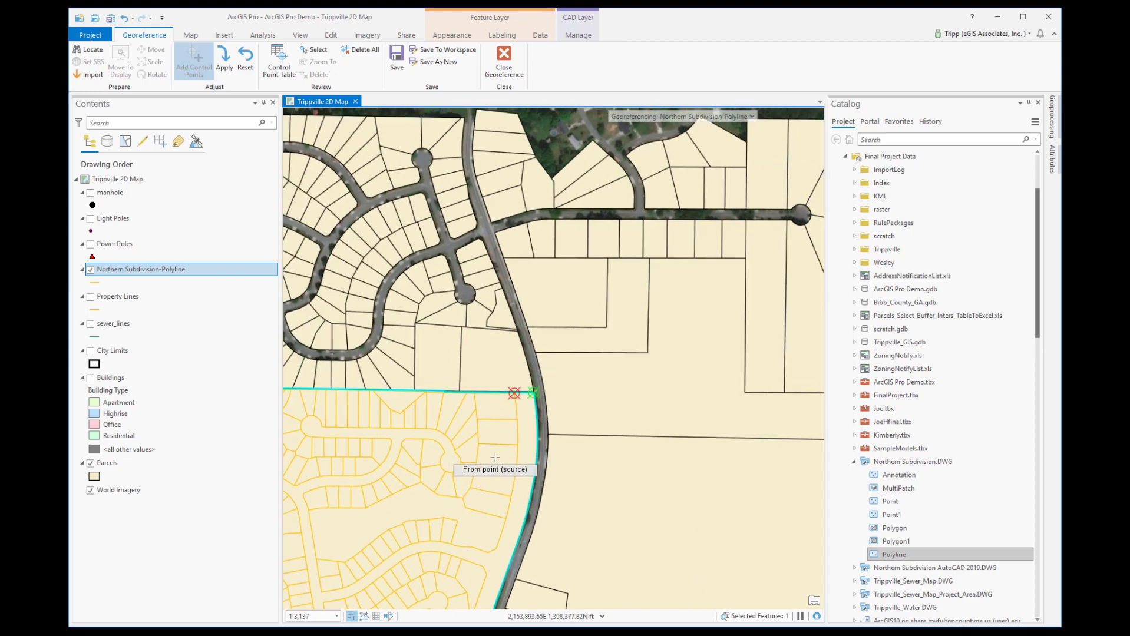
scroll(512, 451, "up", 3)
left_click_drag(551, 443, 611, 425)
scroll(811, 307, "down", 2)
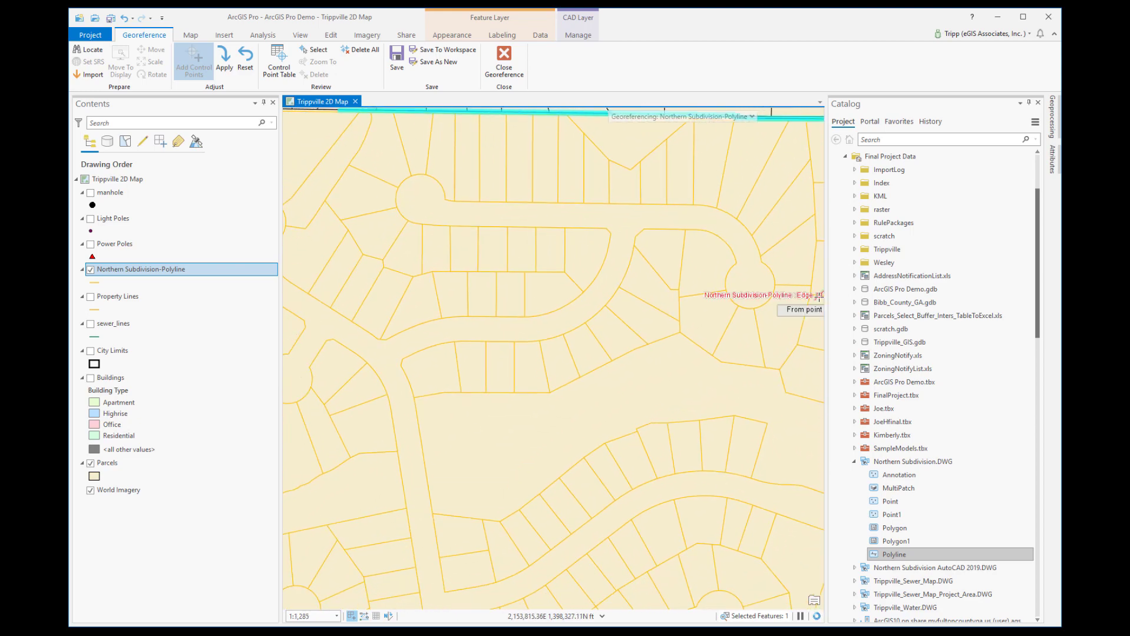
scroll(716, 366, "down", 2)
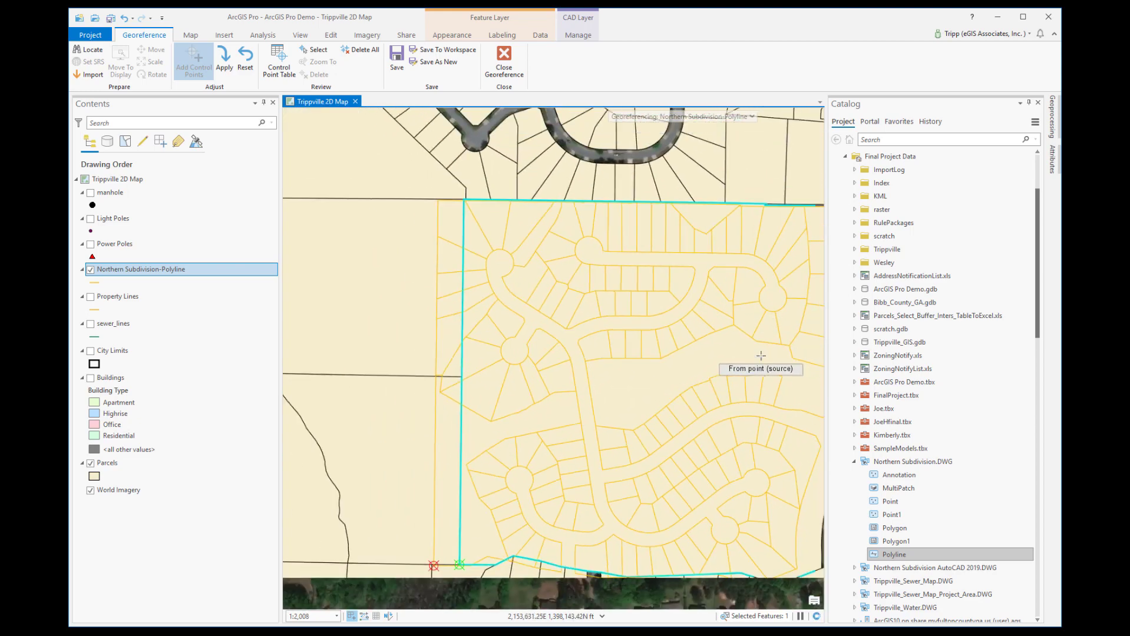
left_click_drag(748, 358, 676, 373)
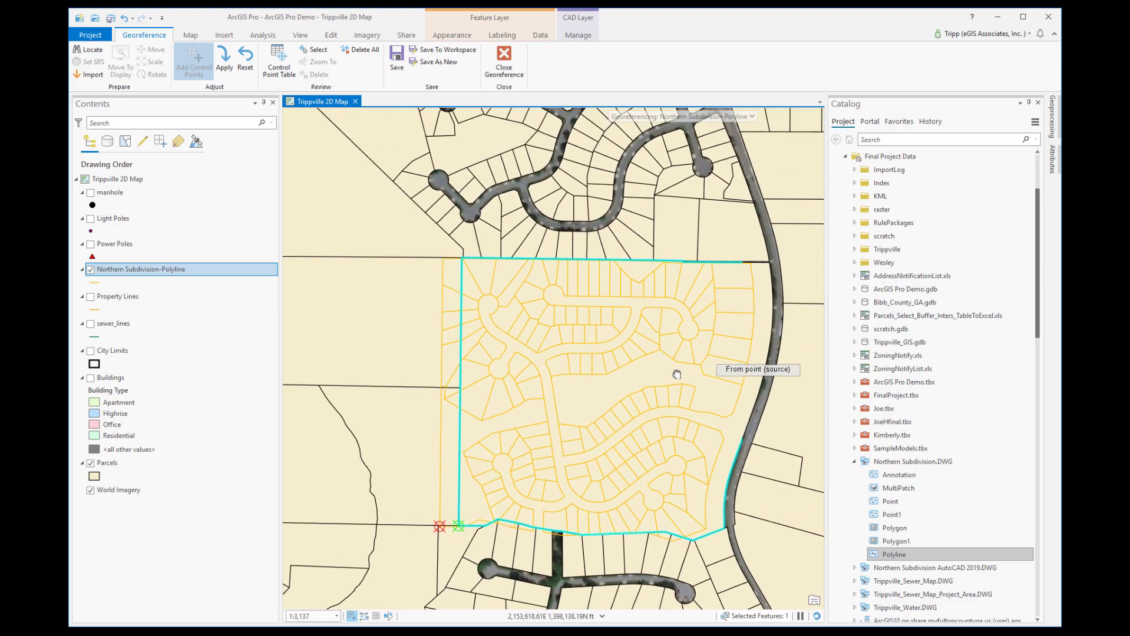
scroll(663, 392, "up", 2)
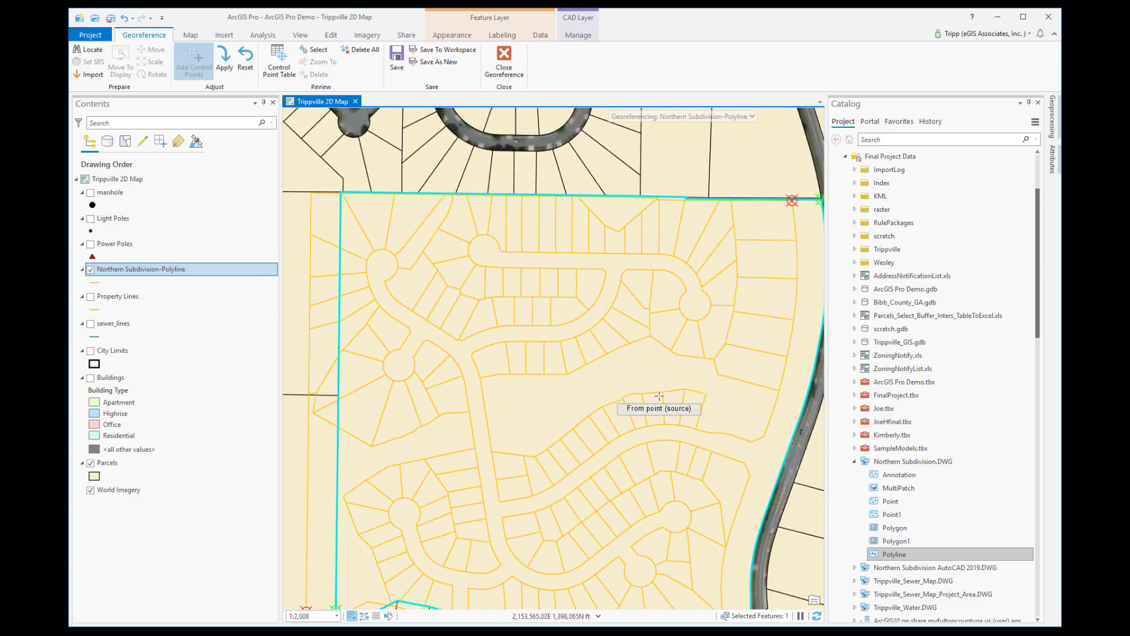
scroll(648, 406, "down", 2)
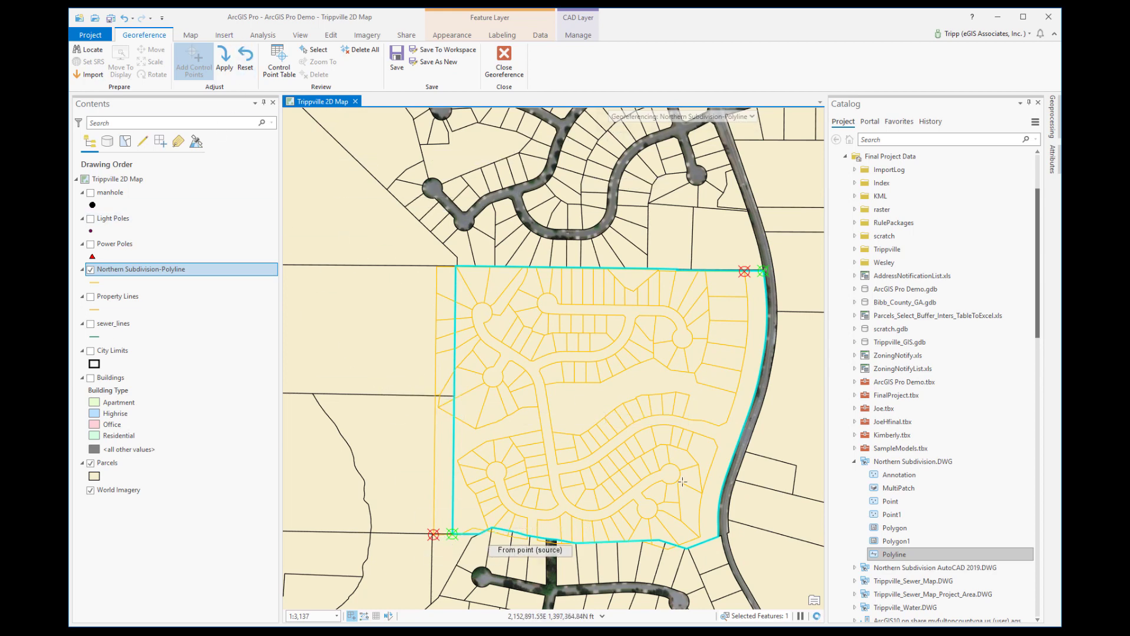
left_click(221, 66)
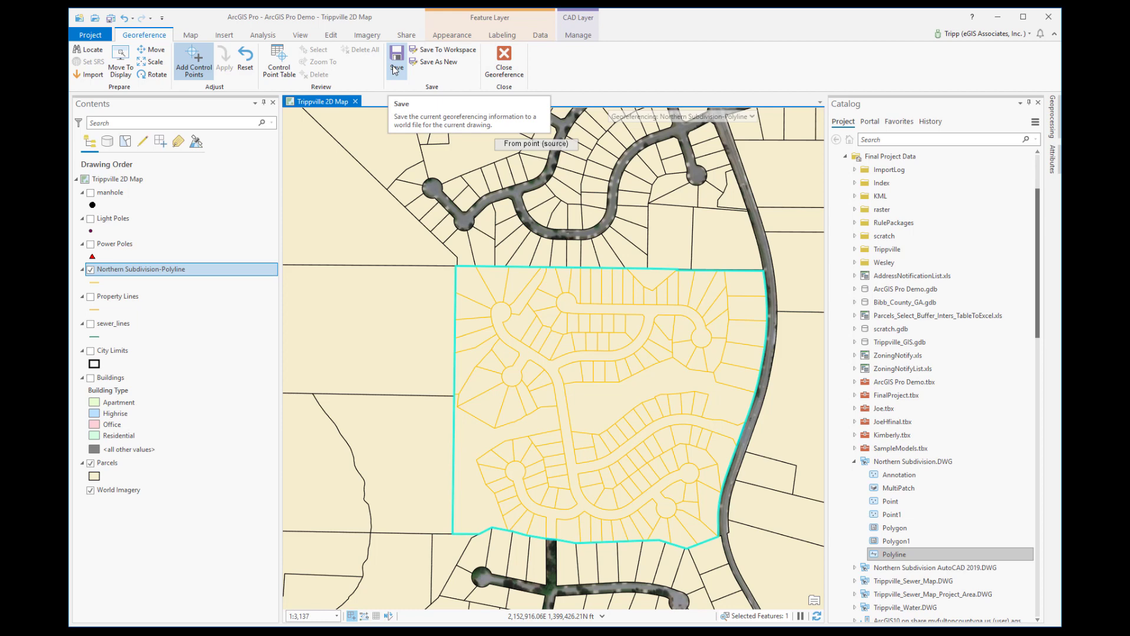
Step: Save the drawing's georeferencing information to its world file and close the georeferencing session
left_click(410, 66)
left_click(397, 59)
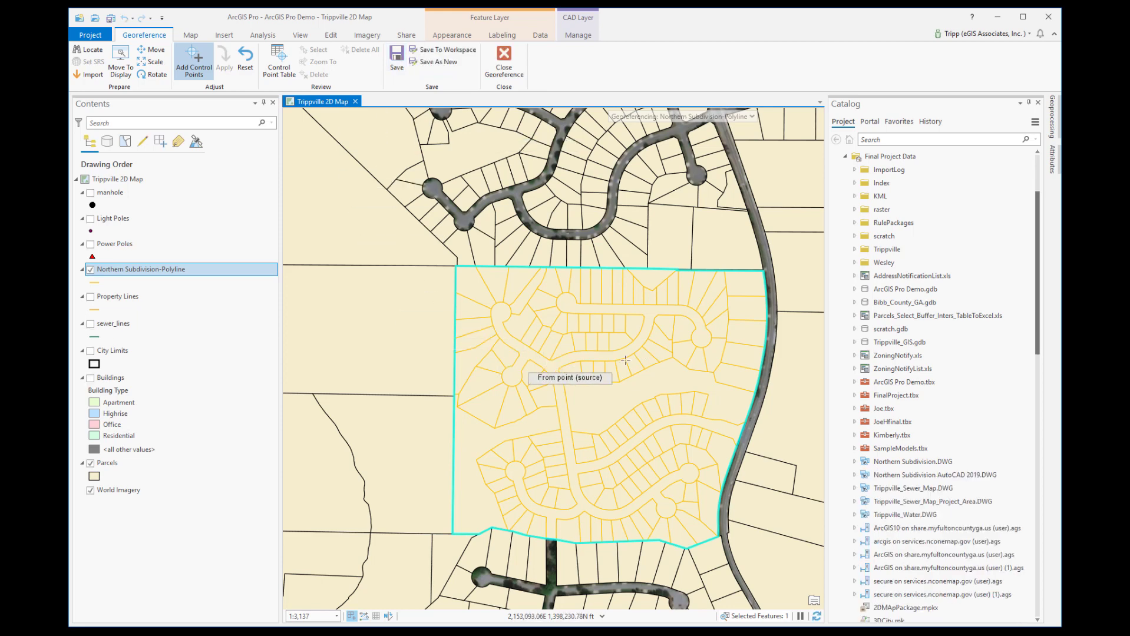
left_click(504, 59)
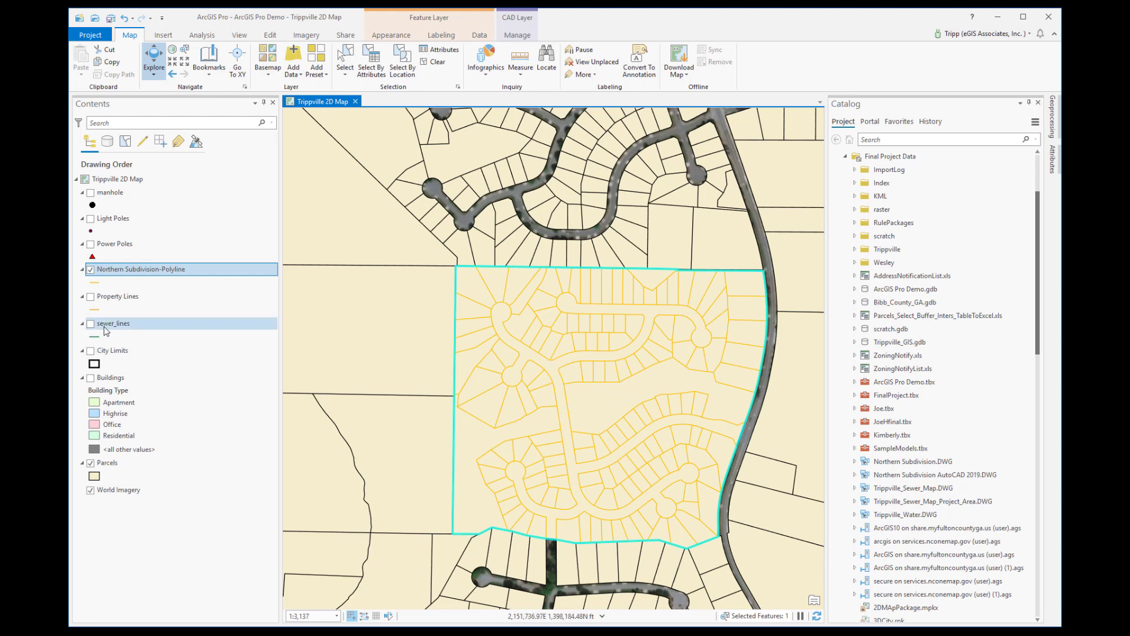
Step: Turn on the Property Lines layer and clear the parcel selection
left_click(92, 297)
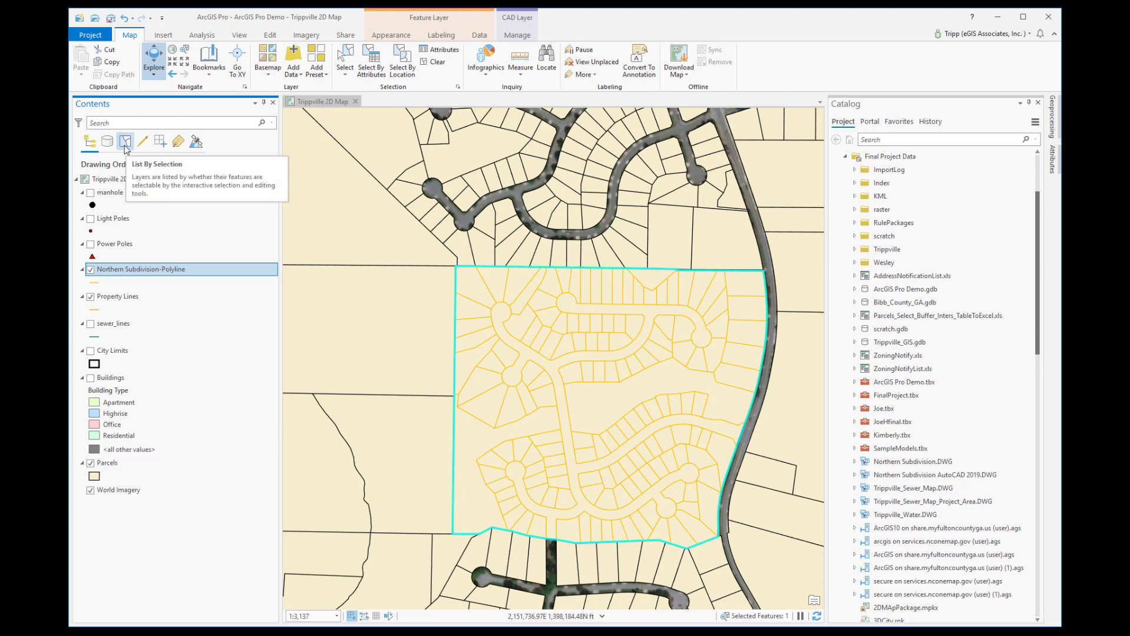
left_click(439, 64)
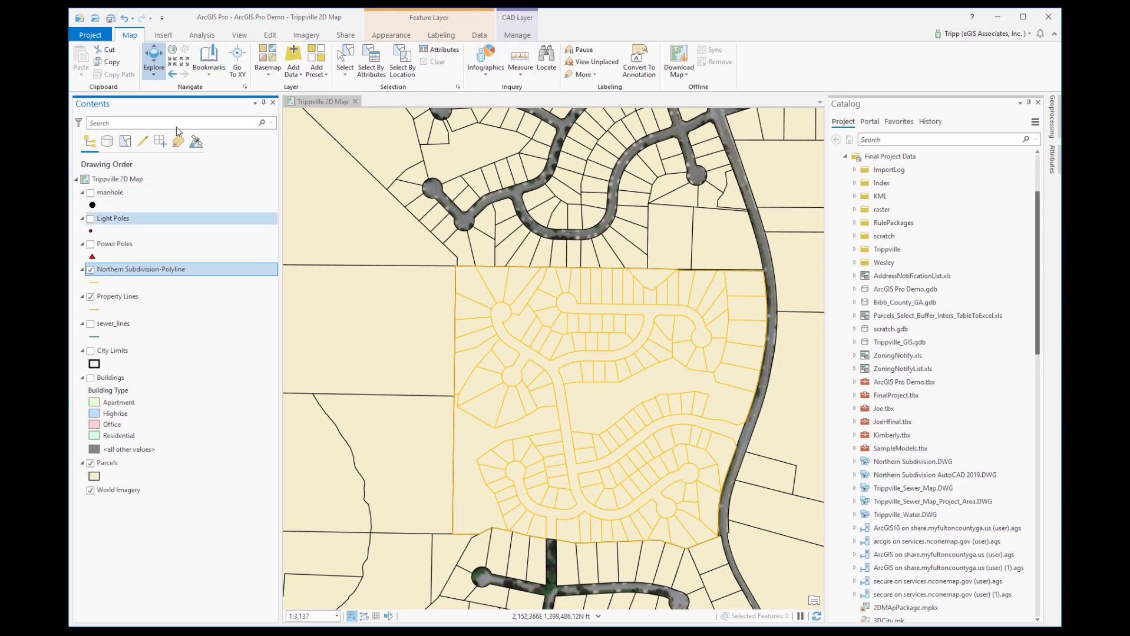
Step: Make Northern Subdivision-Polyline the only selectable layer by disabling selection for Property Lines and Parcels
left_click(125, 142)
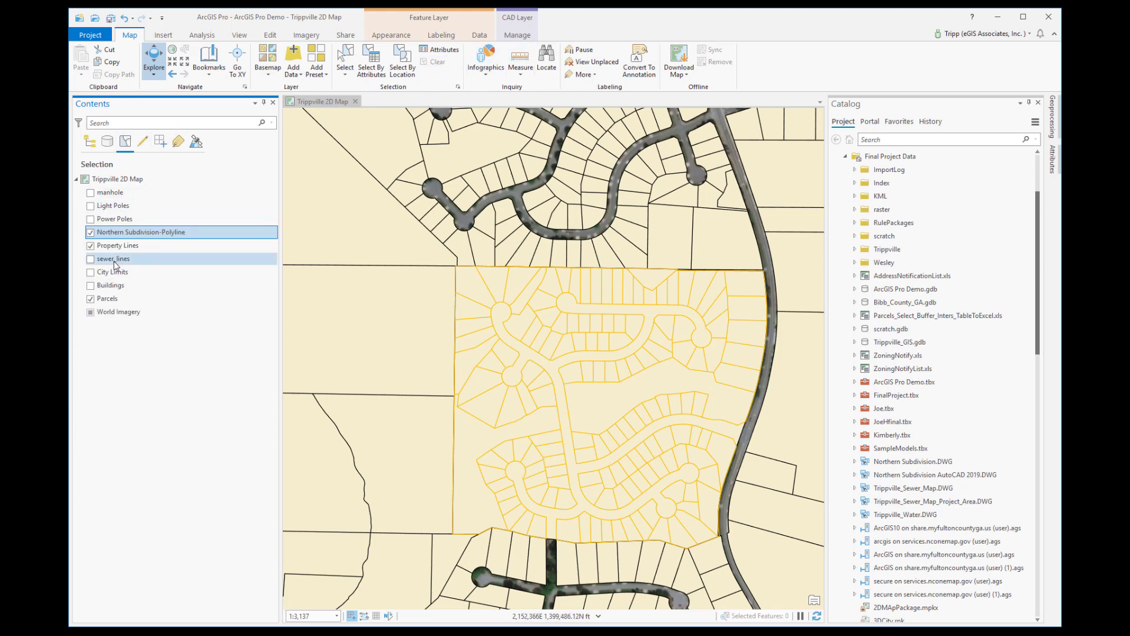
left_click(90, 246)
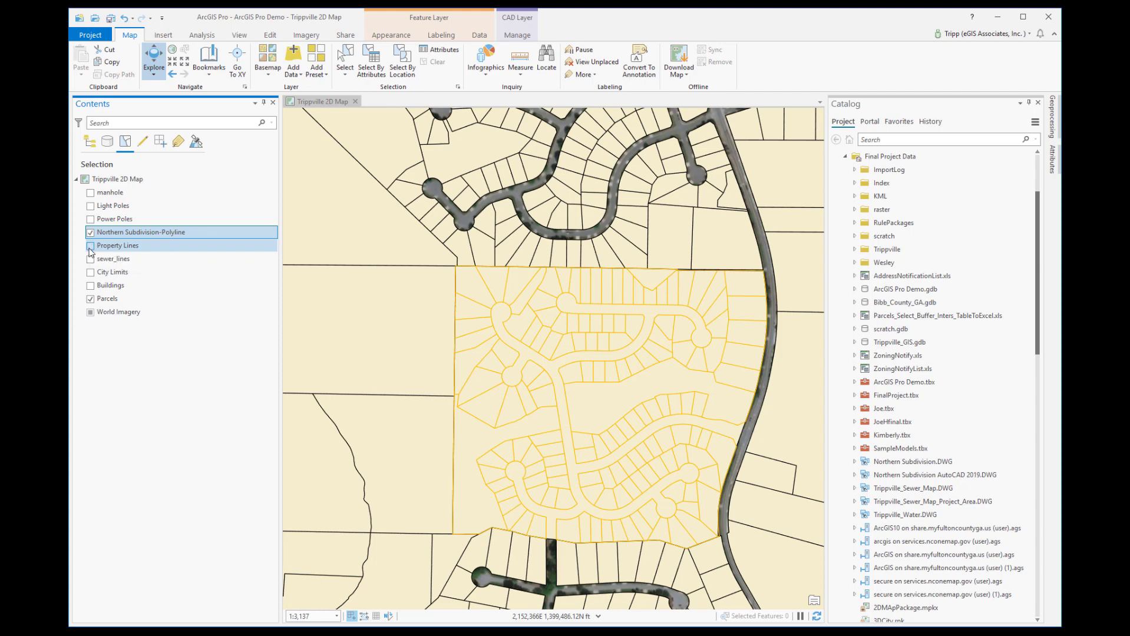
left_click(90, 299)
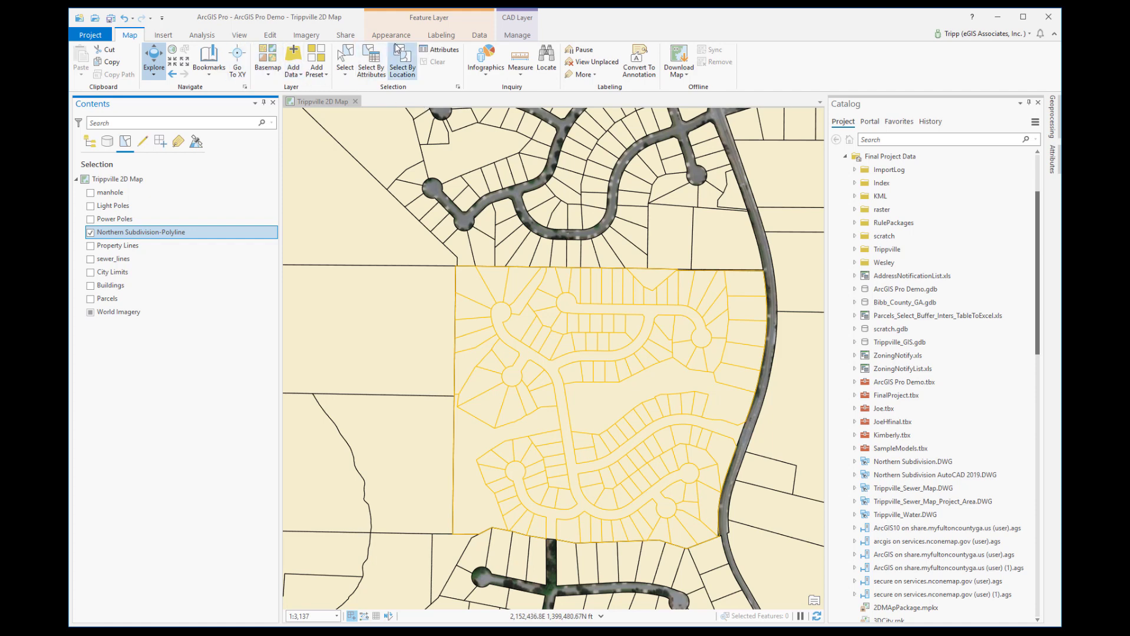
Step: Select all the Northern Subdivision-Polyline lines, adding the lot lines along the eastern road to the selection
left_click(272, 36)
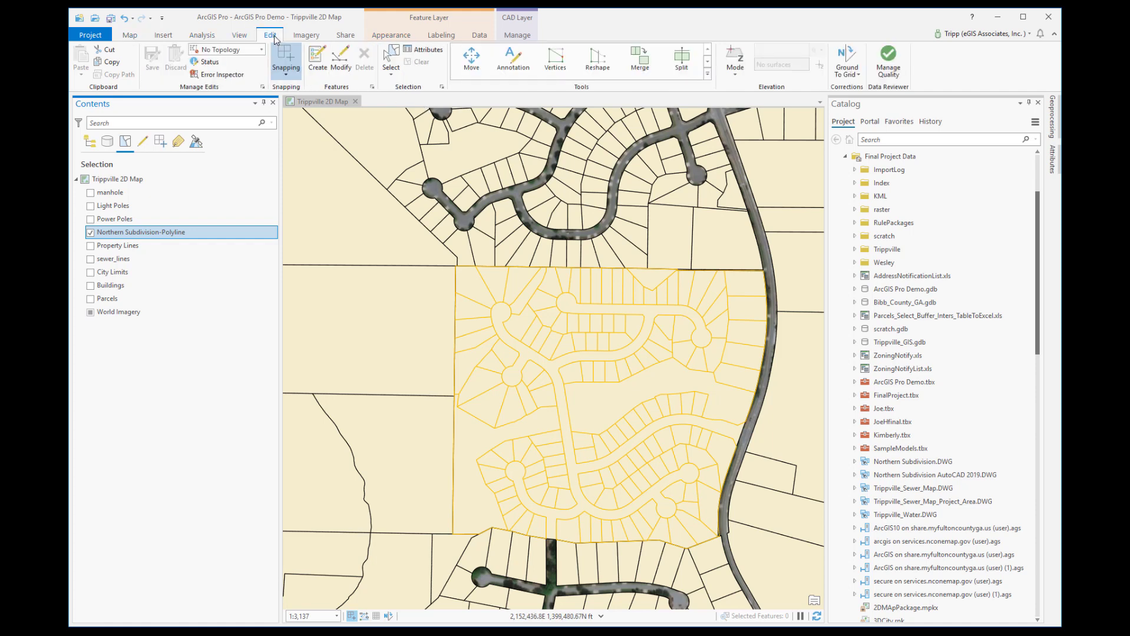
left_click(391, 58)
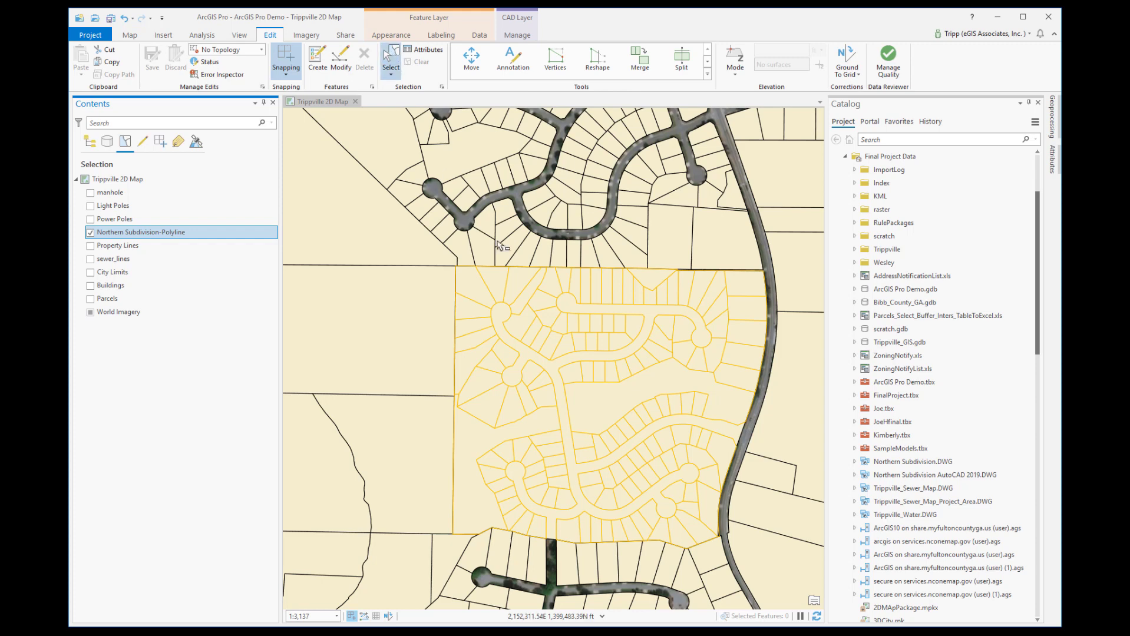
left_click_drag(711, 524, 471, 281)
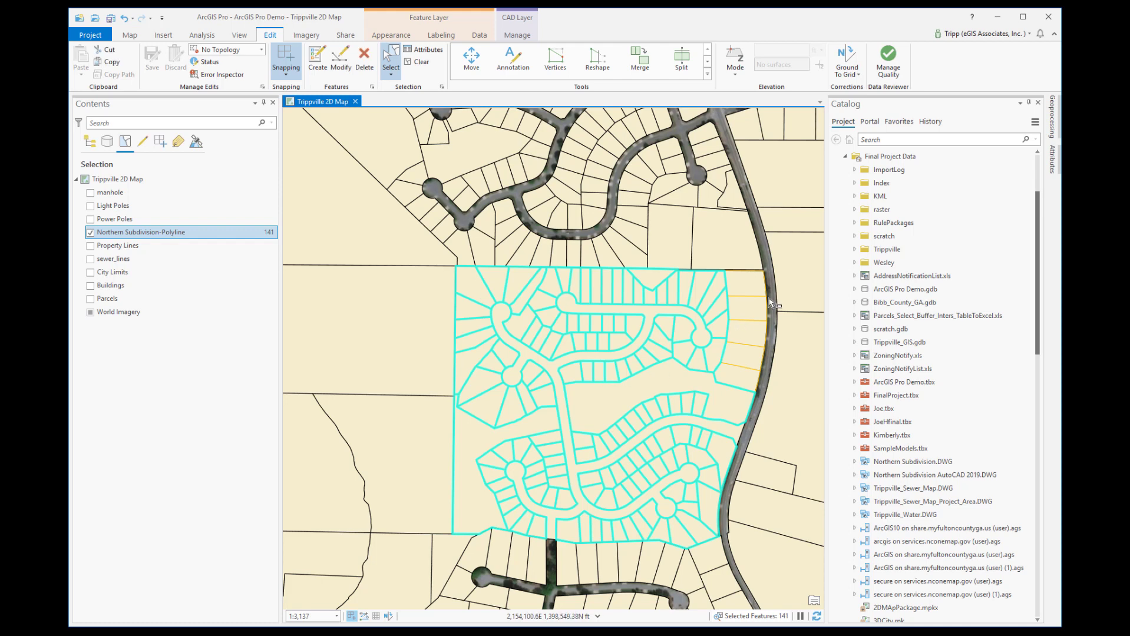
left_click_drag(748, 287, 735, 380)
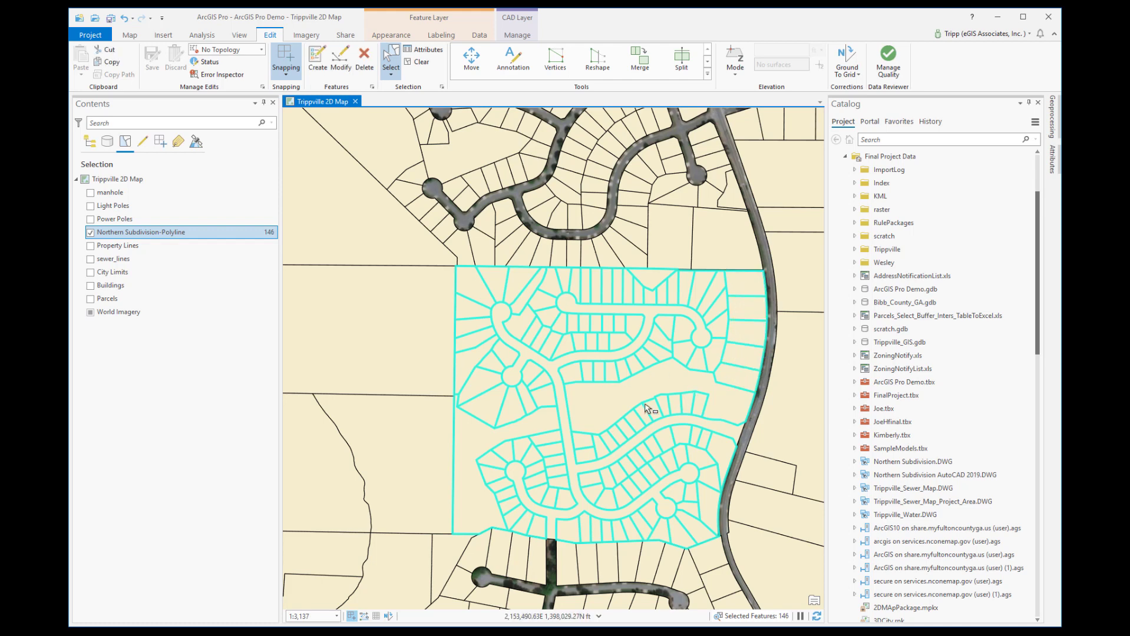
Step: Copy the selected CAD lines and use Paste Special to paste them into the Property Lines layer's Lines template without keeping source attribute values
left_click(112, 62)
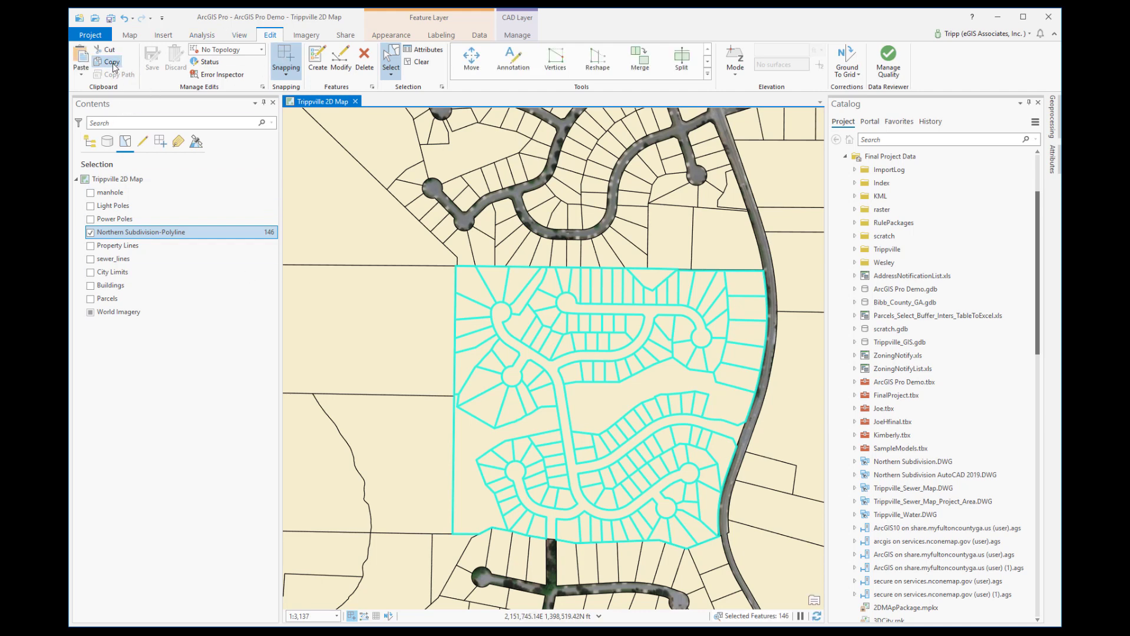
left_click(82, 78)
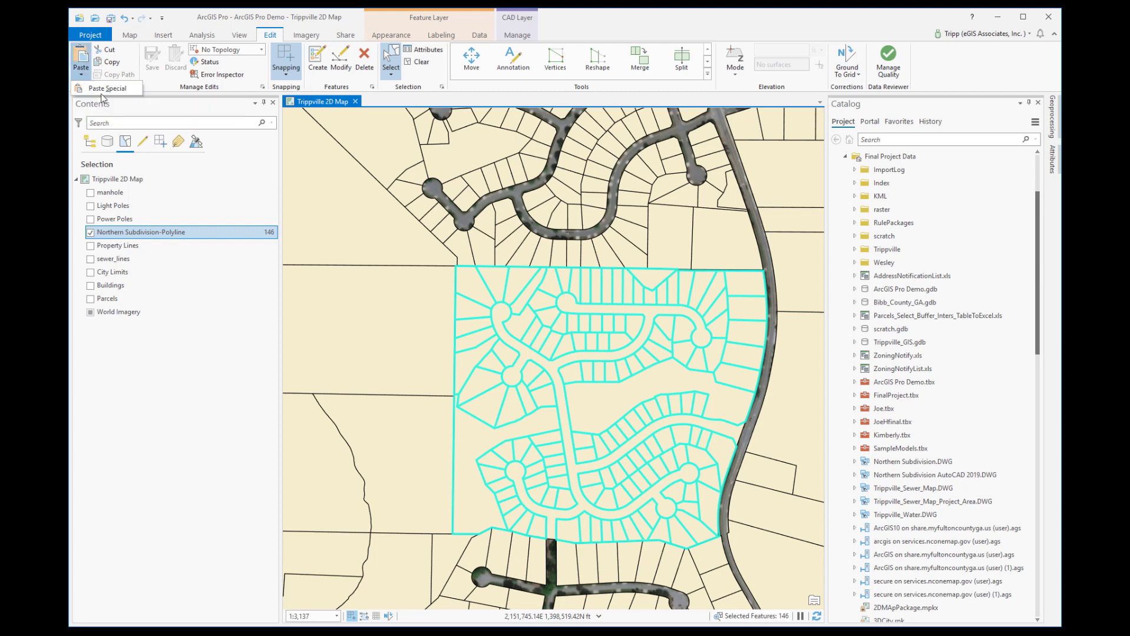
left_click(104, 89)
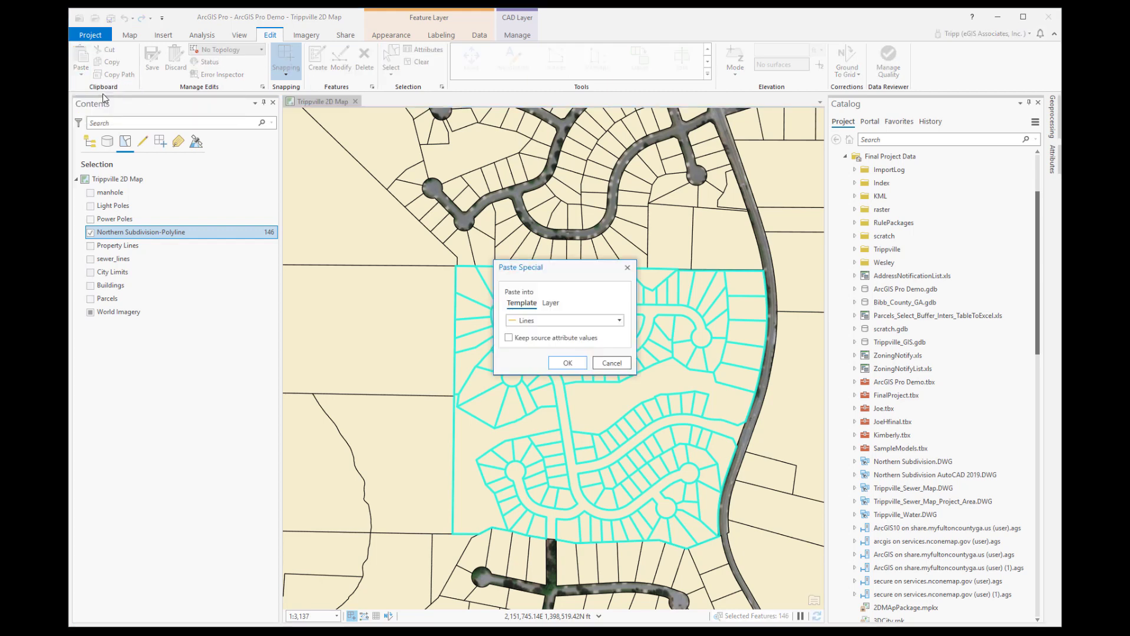
left_click(563, 326)
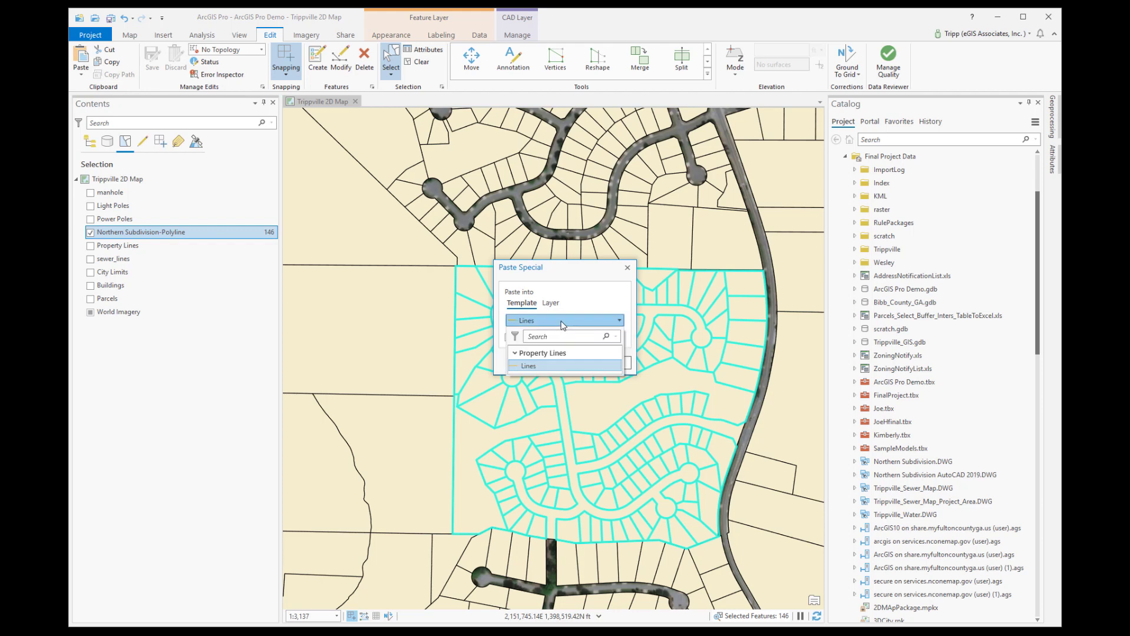
left_click(526, 365)
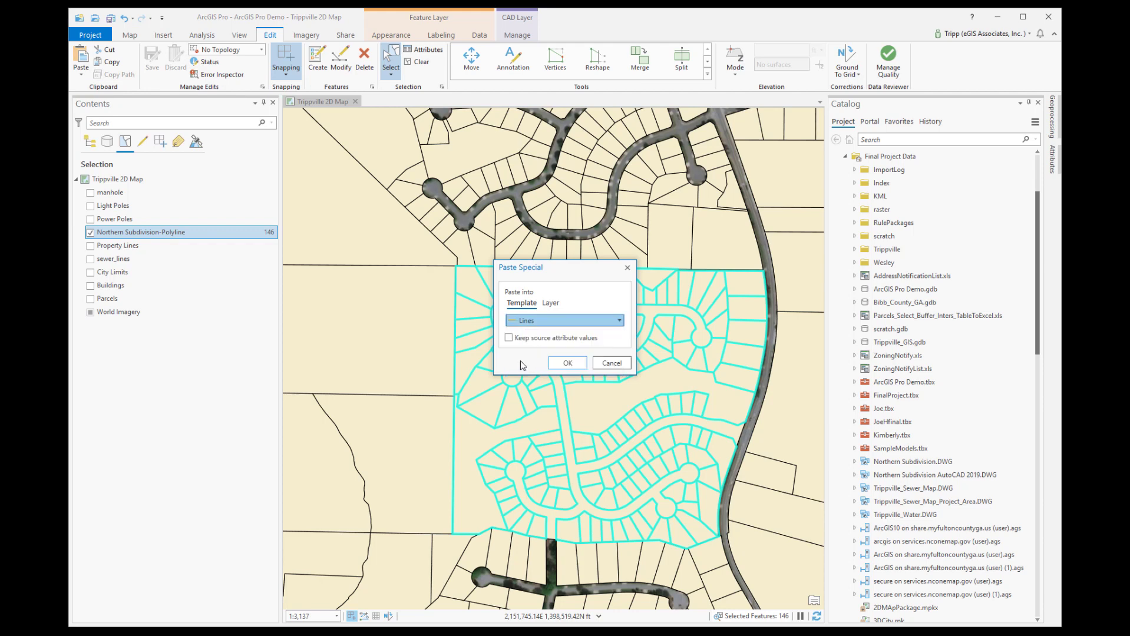
left_click(563, 365)
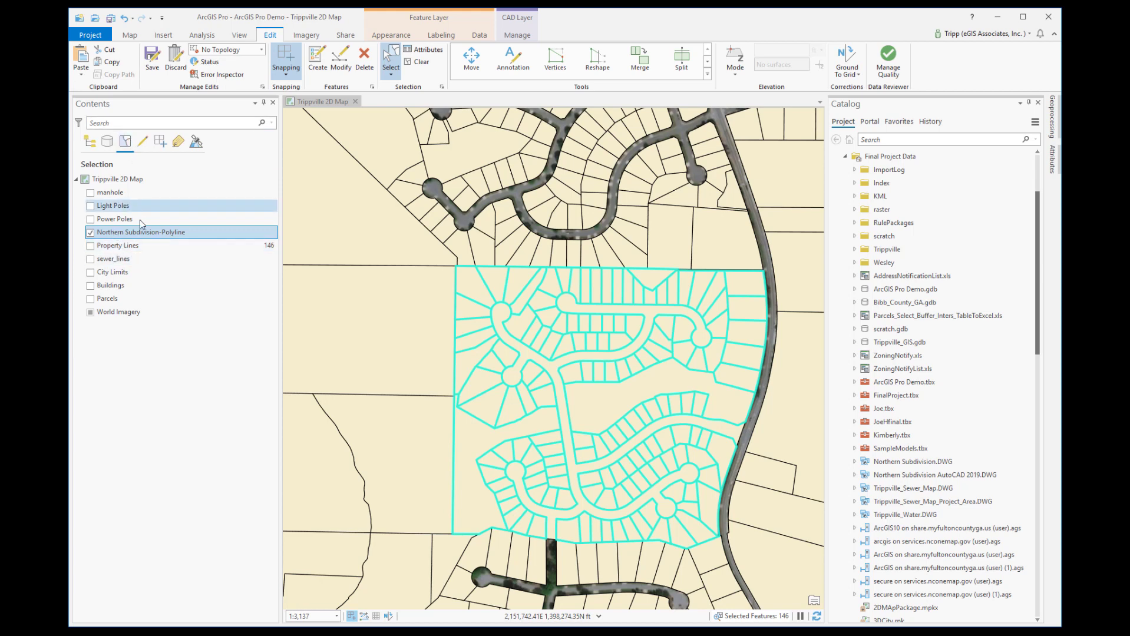
Step: Hide the Northern Subdivision-Polyline layer and clear the selection of the pasted Property Lines features
left_click(248, 248)
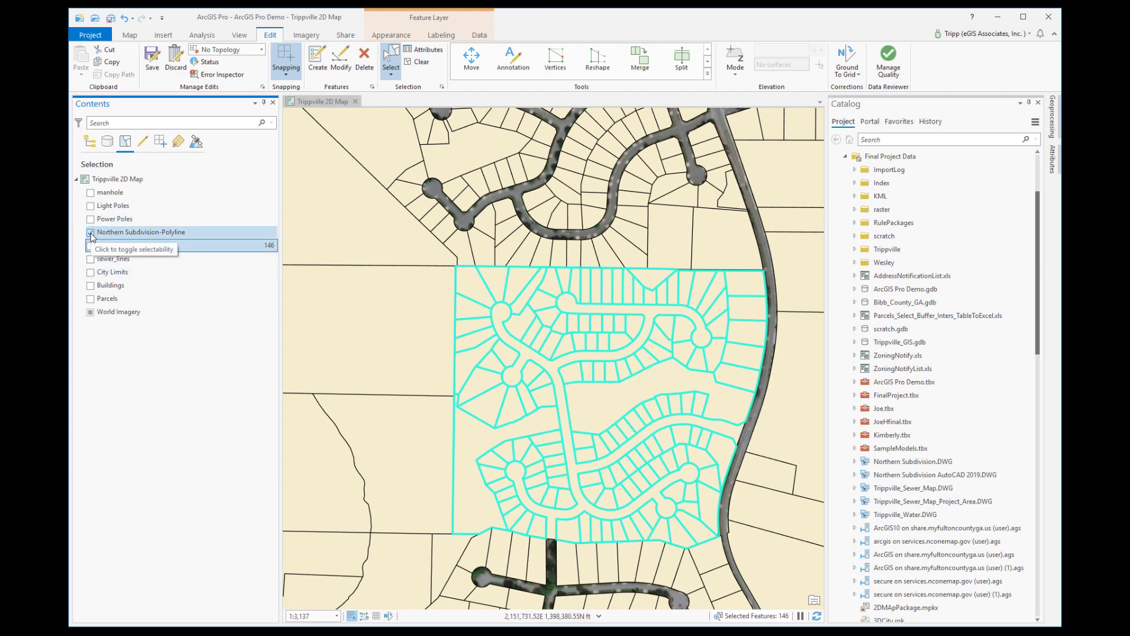
left_click(90, 141)
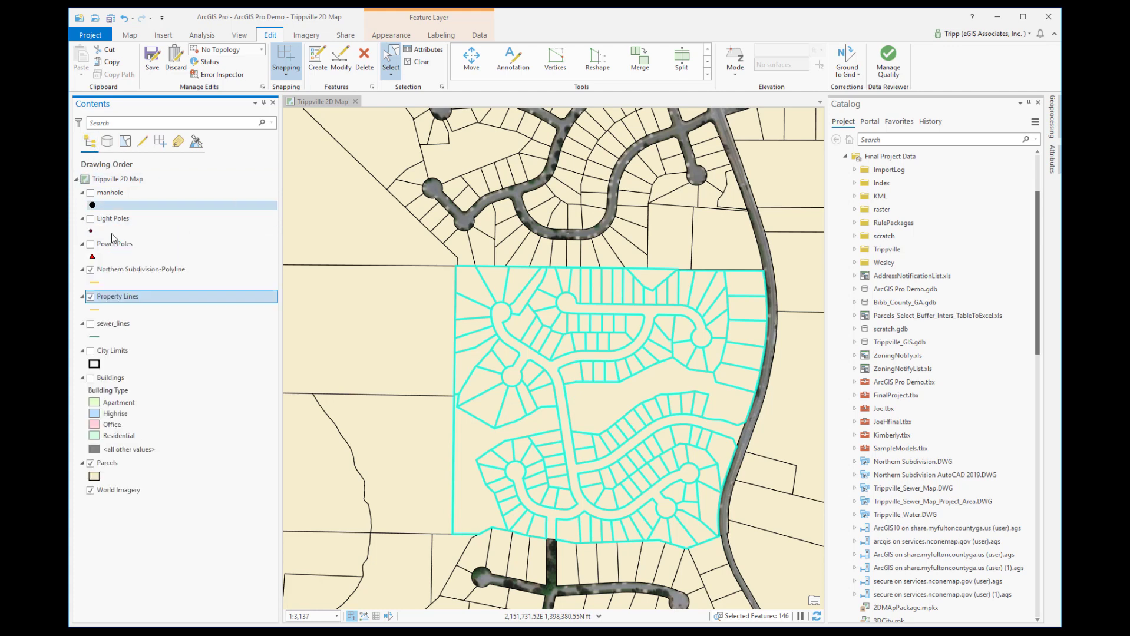
left_click(90, 270)
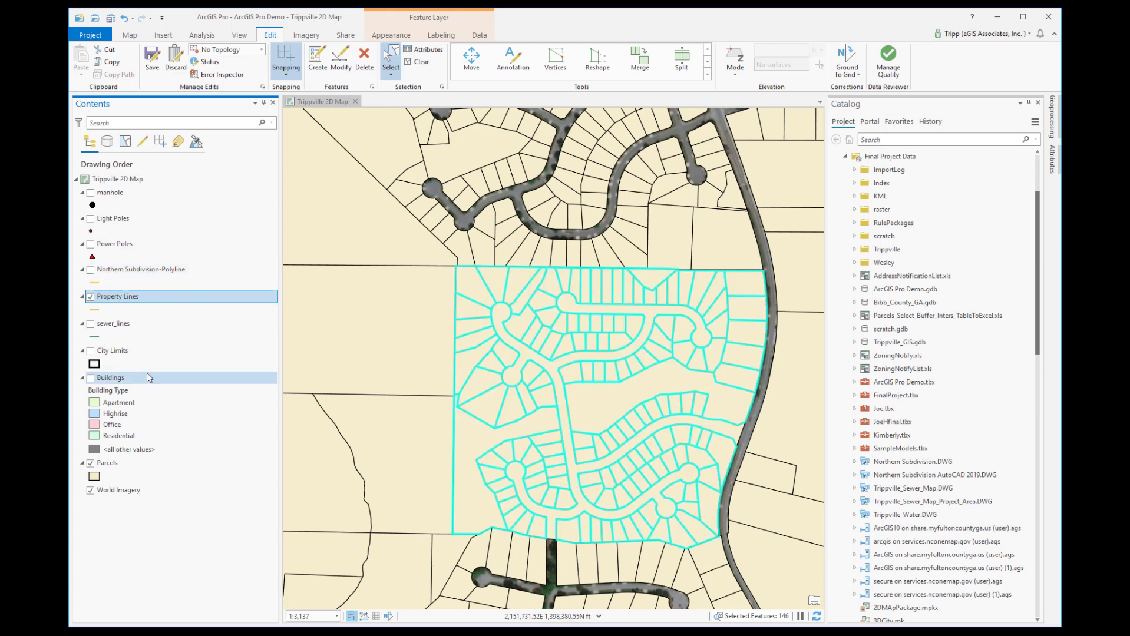
left_click(419, 61)
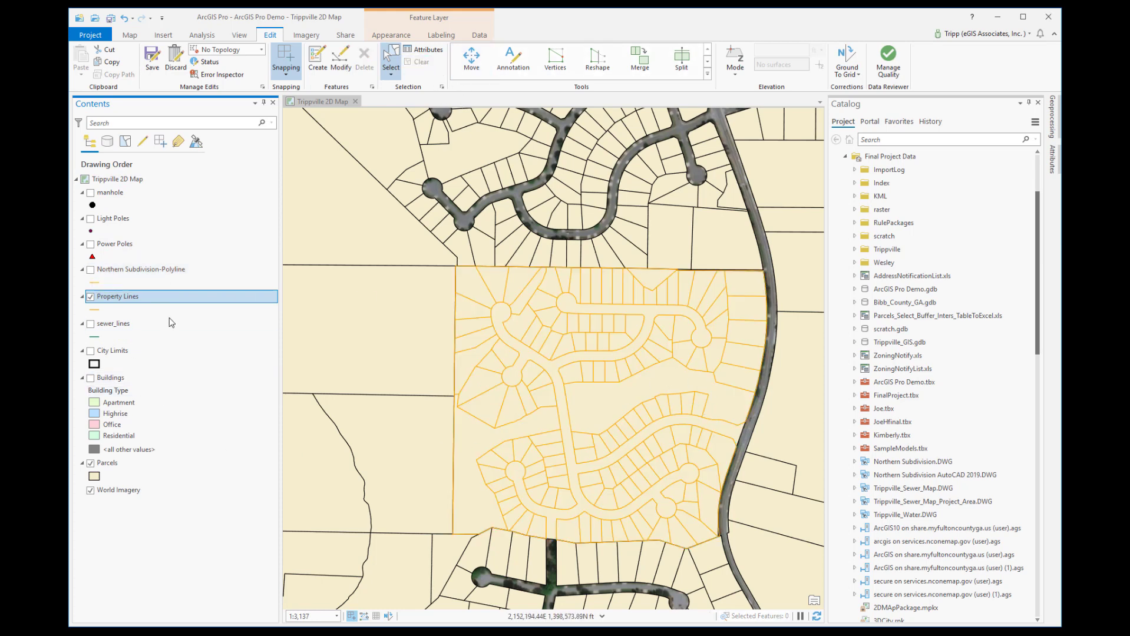
Step: Change the Property Lines layer's line symbol color to red and apply it
left_click(96, 313)
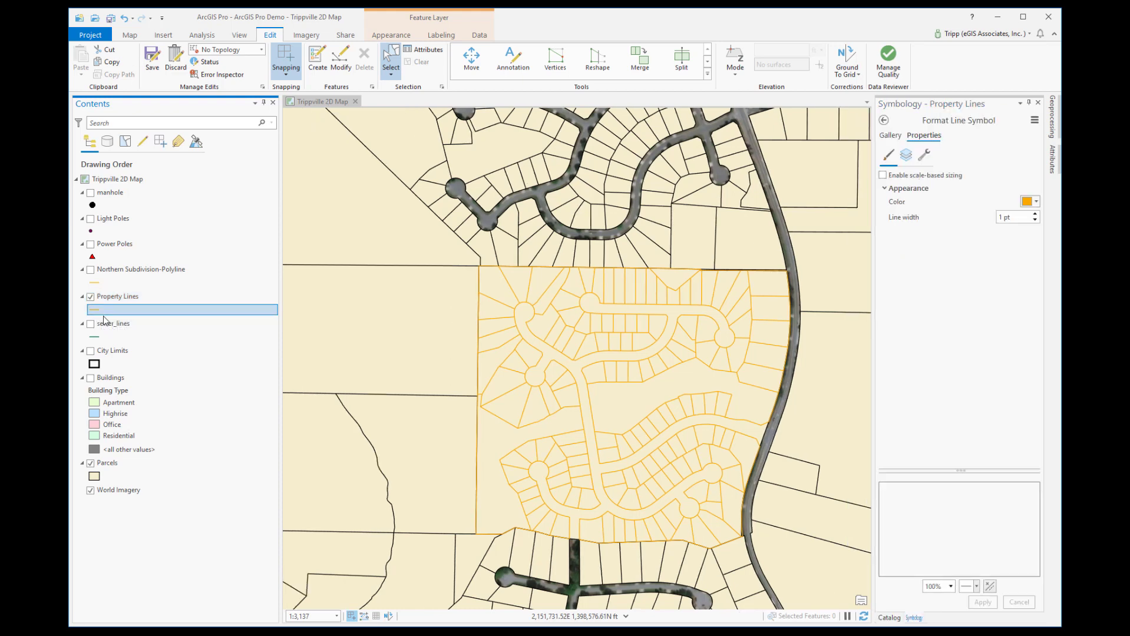
left_click(1038, 203)
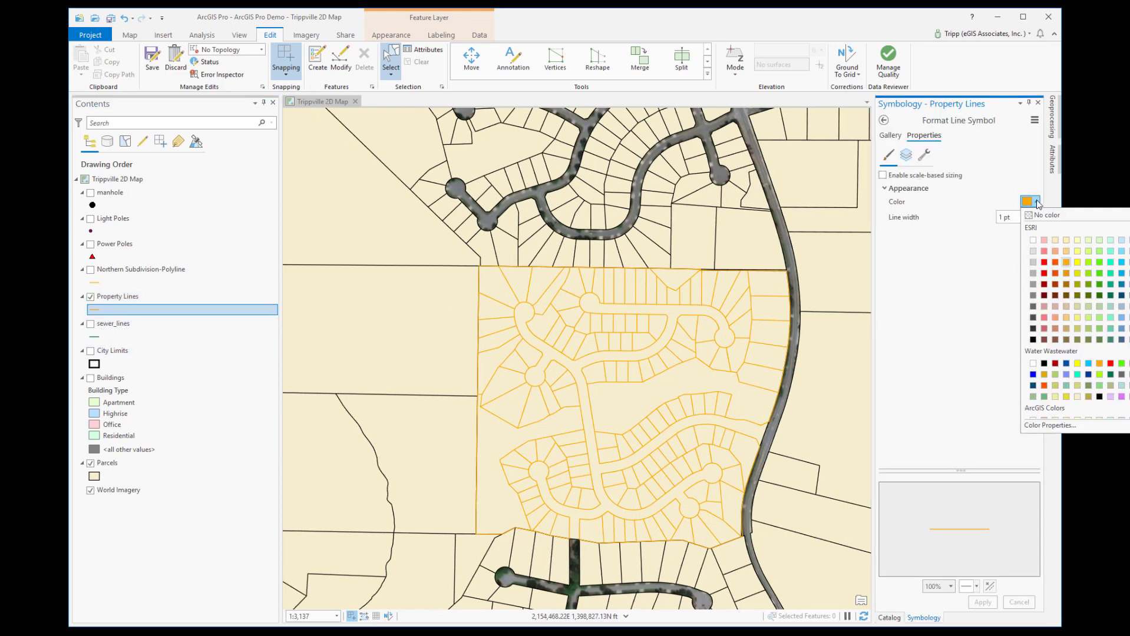
left_click(1044, 263)
left_click(981, 602)
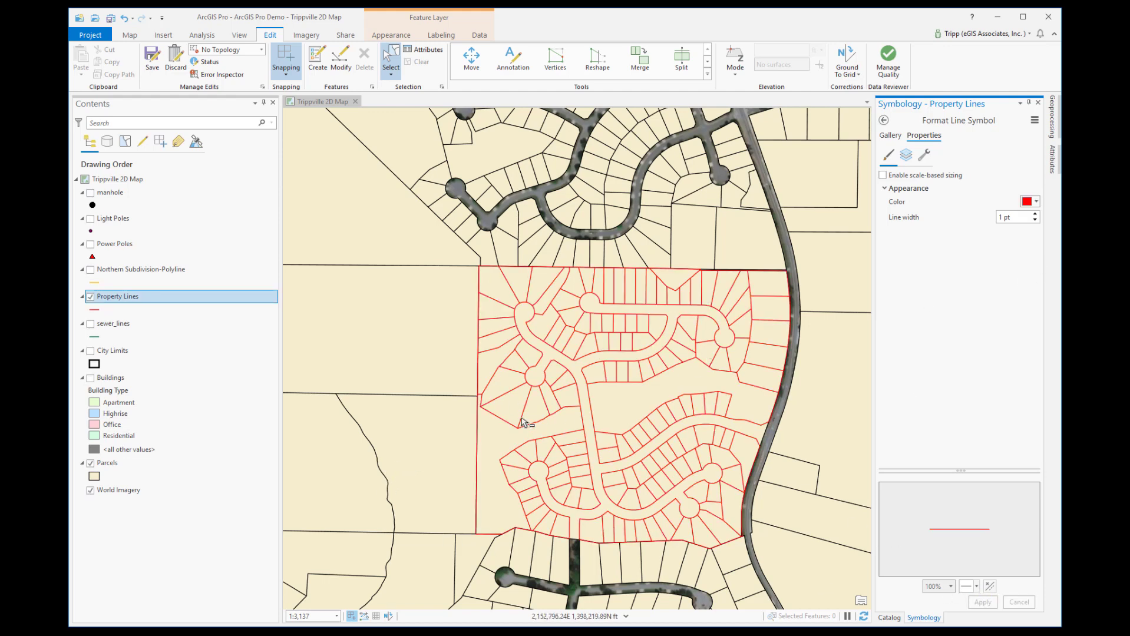
Step: Hide the Property Lines layer, show the Northern Subdivision-Polyline layer, and list the layers by selection
left_click(90, 297)
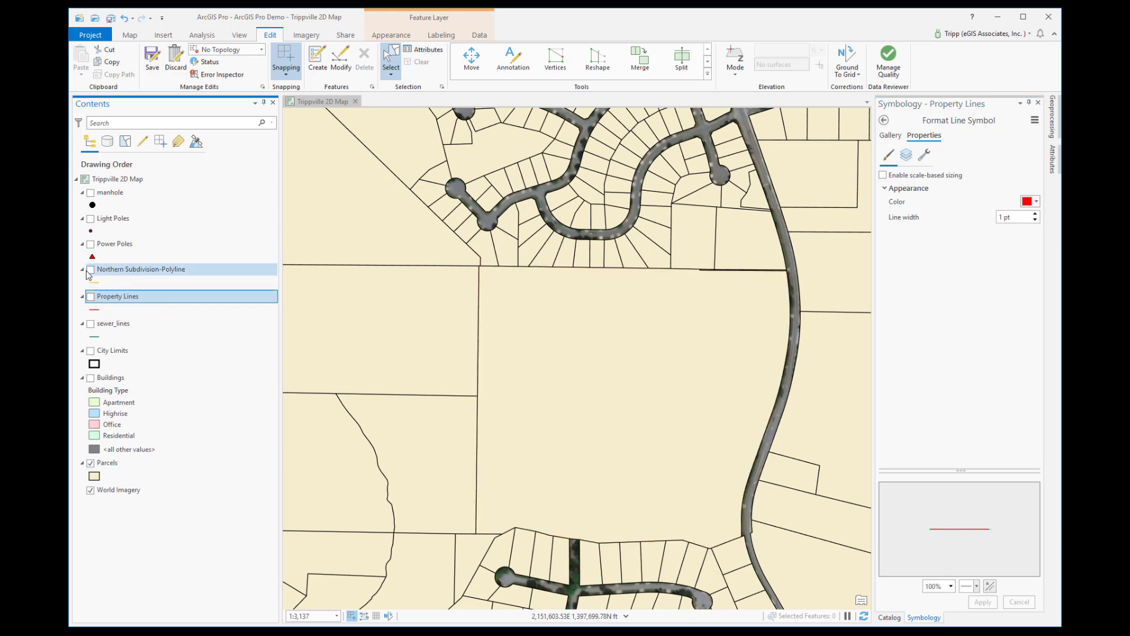
left_click(91, 271)
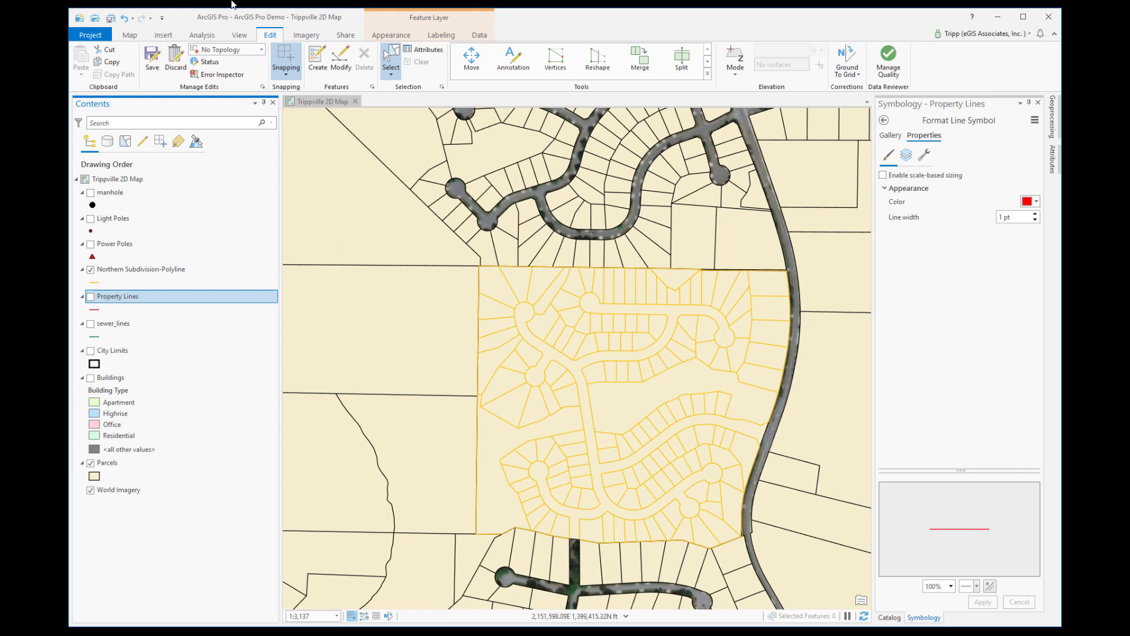
left_click(129, 143)
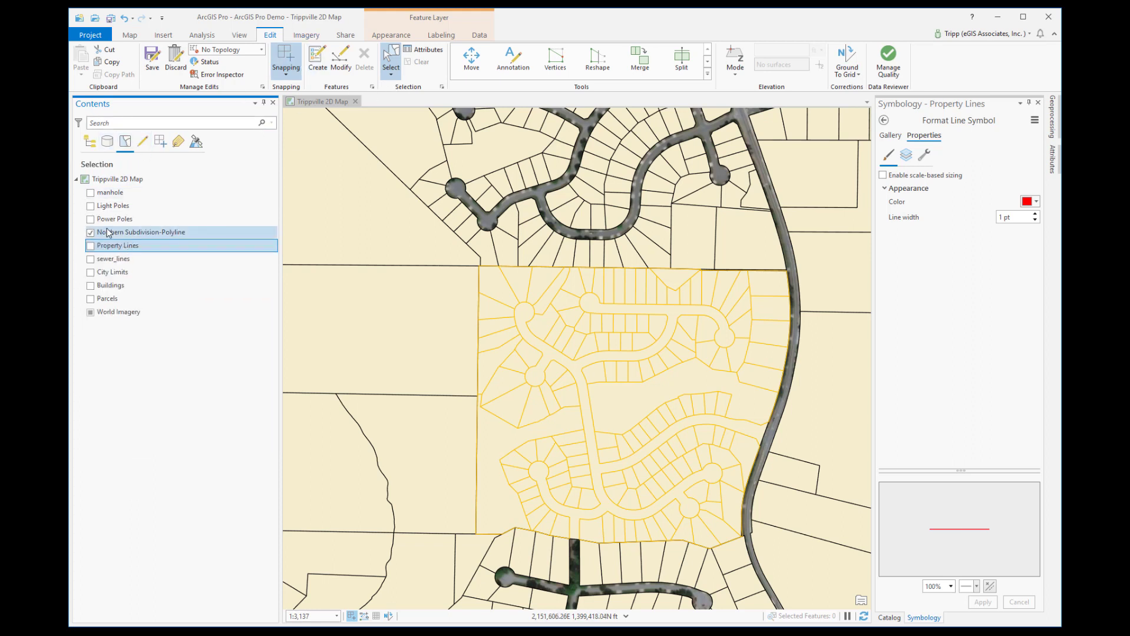
Step: List the layers by editing and turn off editing for Property Lines and Buildings, leaving Parcels as the only editable feature layer
left_click(142, 142)
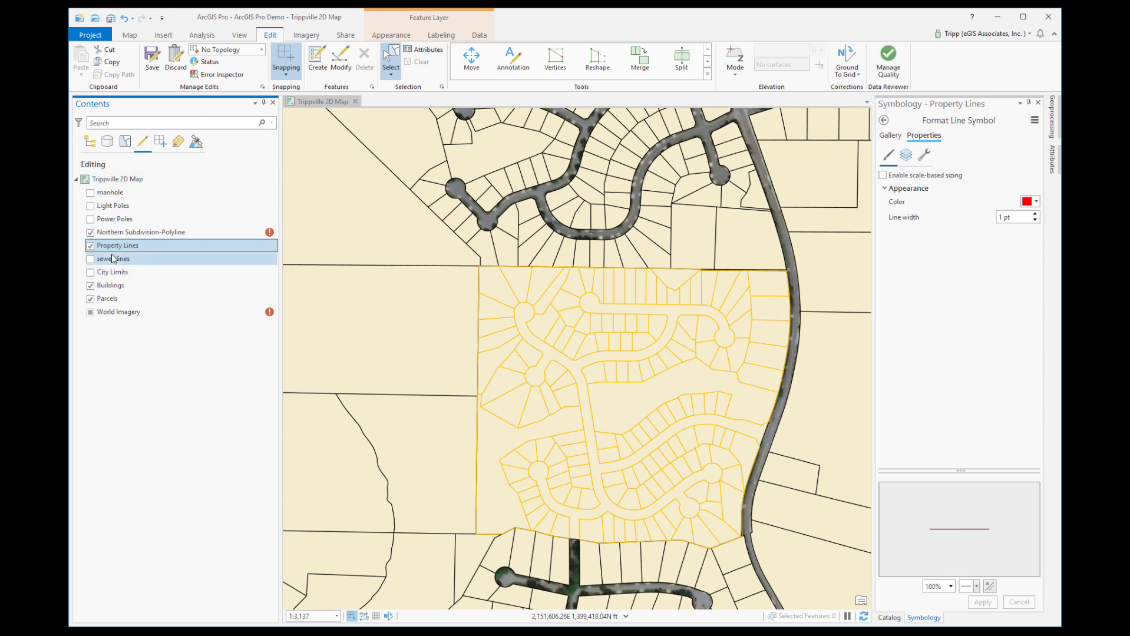
left_click(91, 246)
left_click(90, 285)
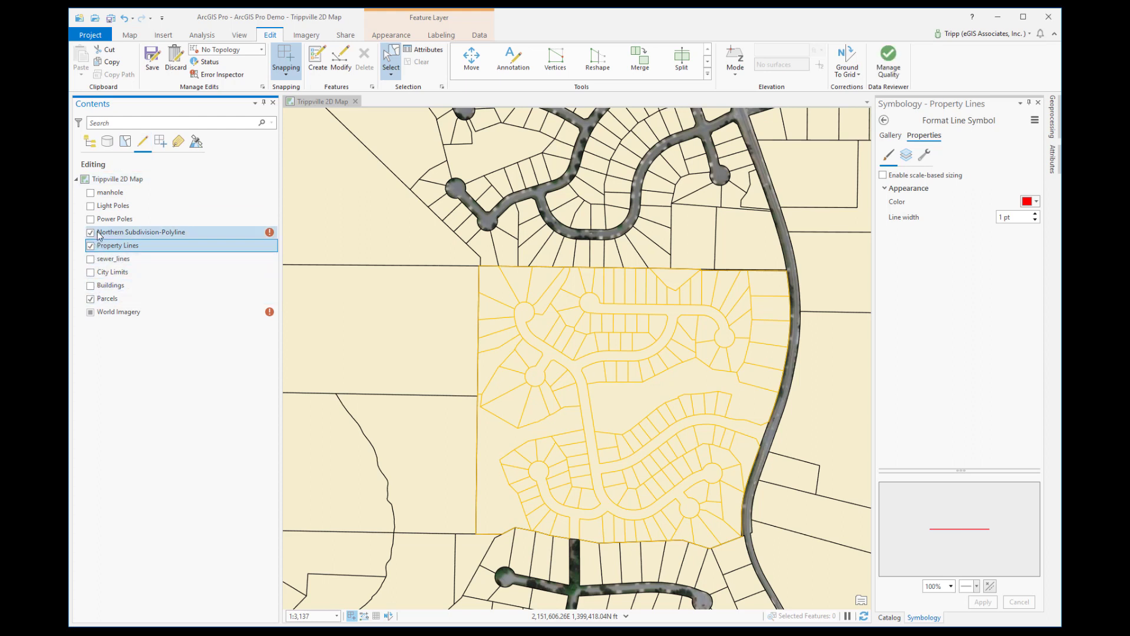
left_click(91, 245)
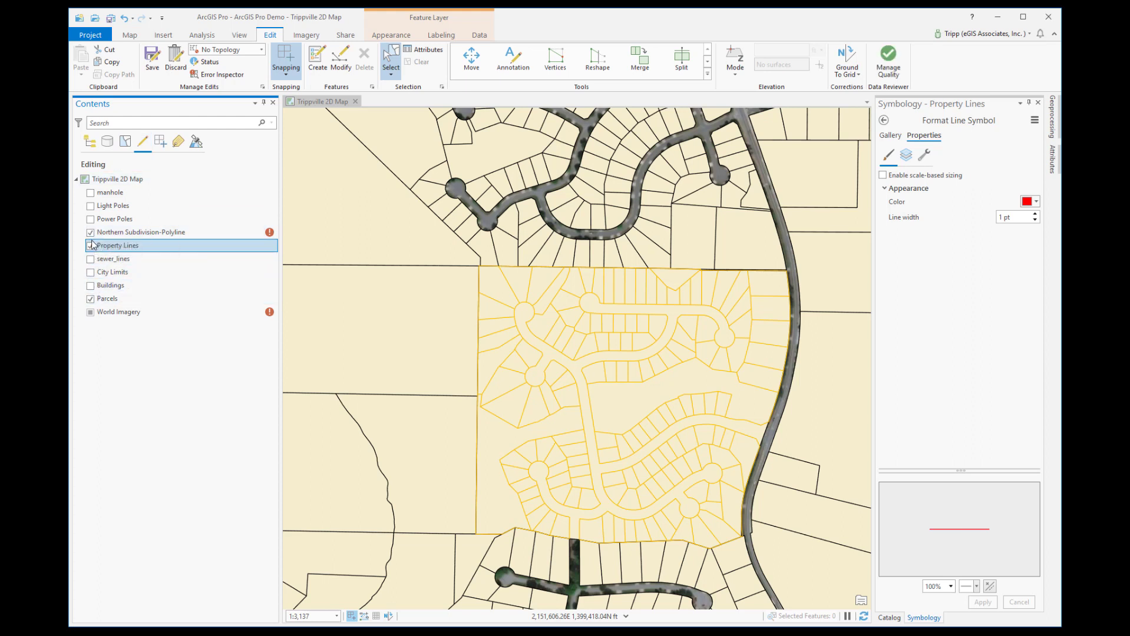
left_click(90, 247)
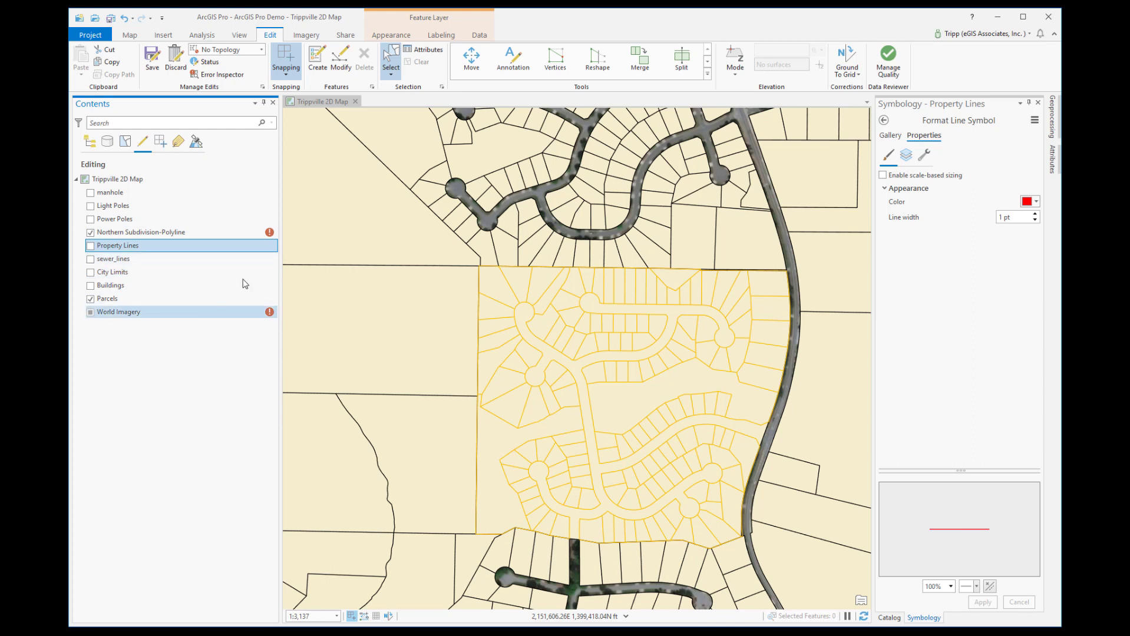
mouse_move(269, 235)
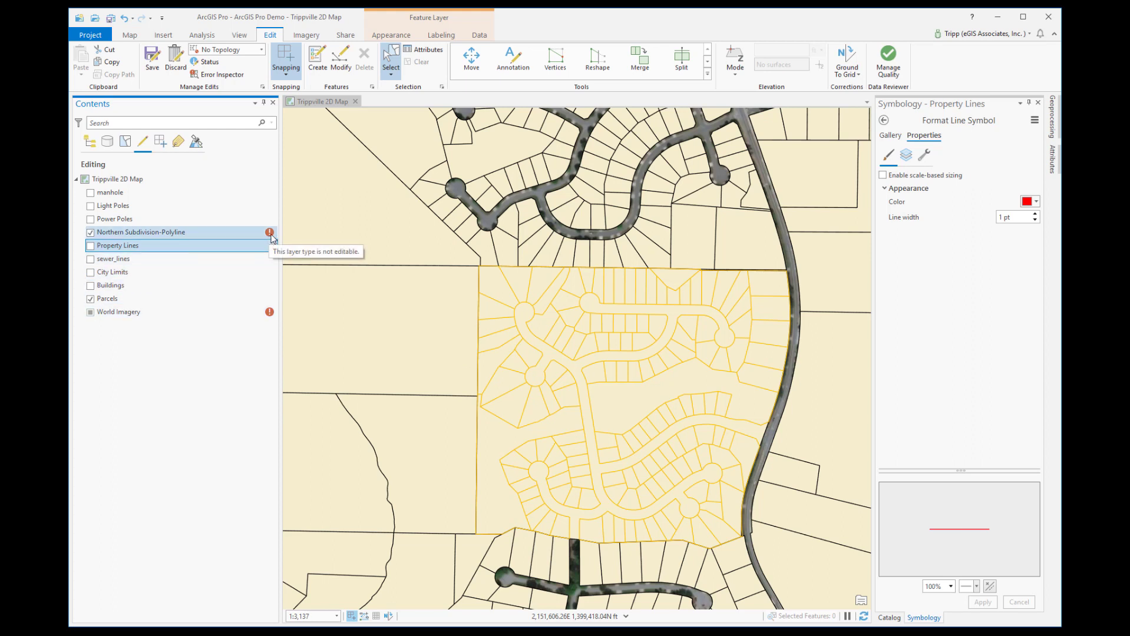
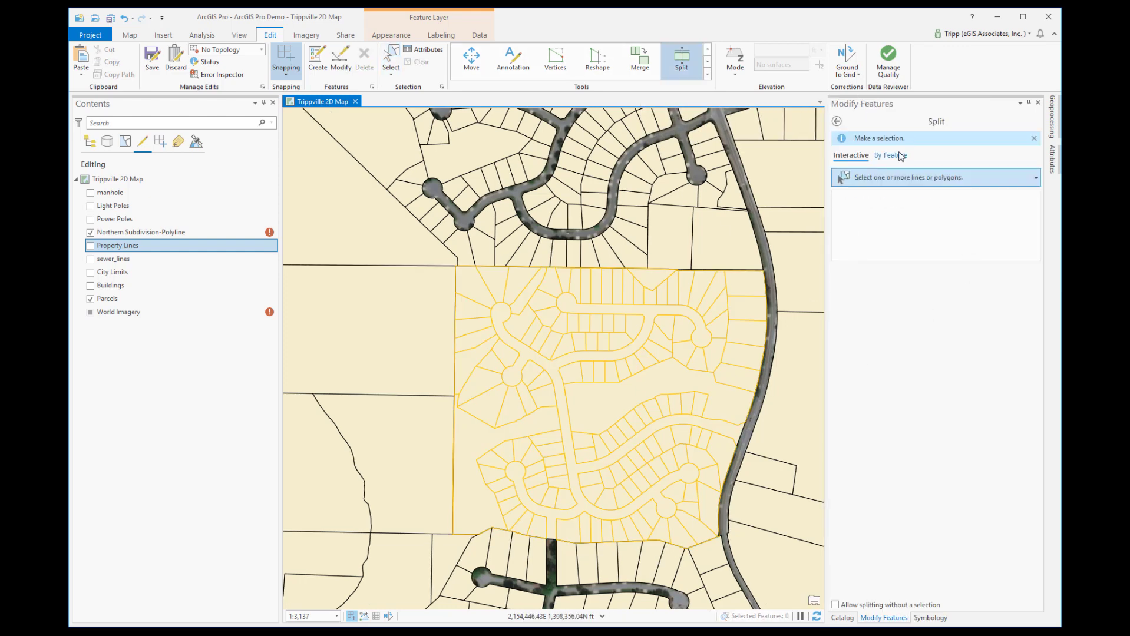
Step: Set up Split By Feature with all Northern Subdivision-Polyline lines as input features and the large parcel beneath them as the target
left_click(895, 156)
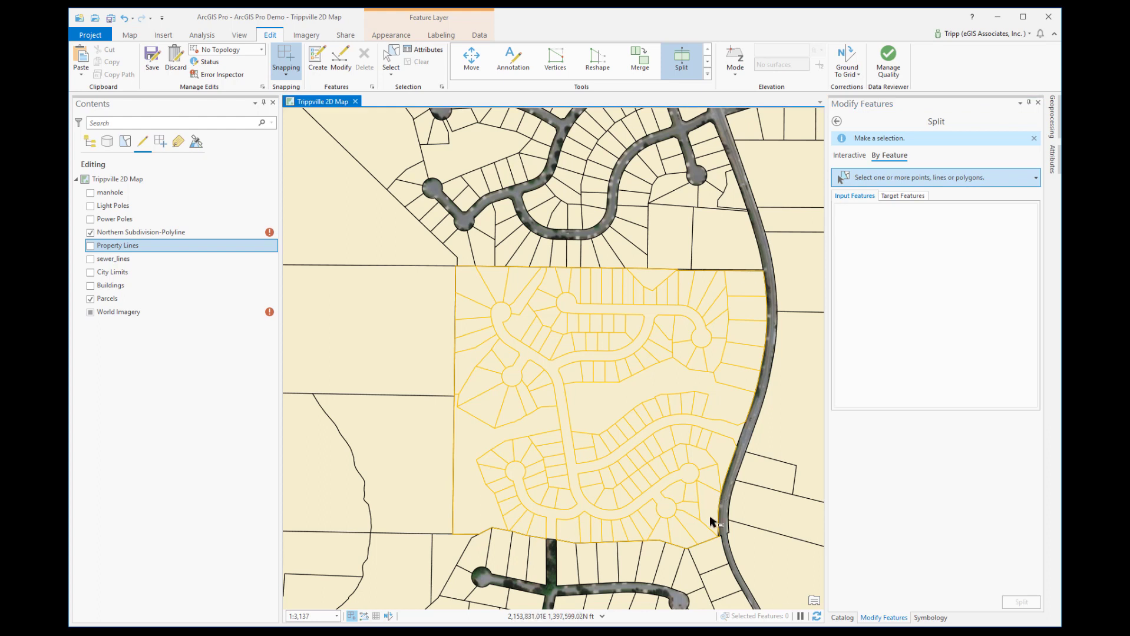
left_click_drag(746, 521, 472, 282)
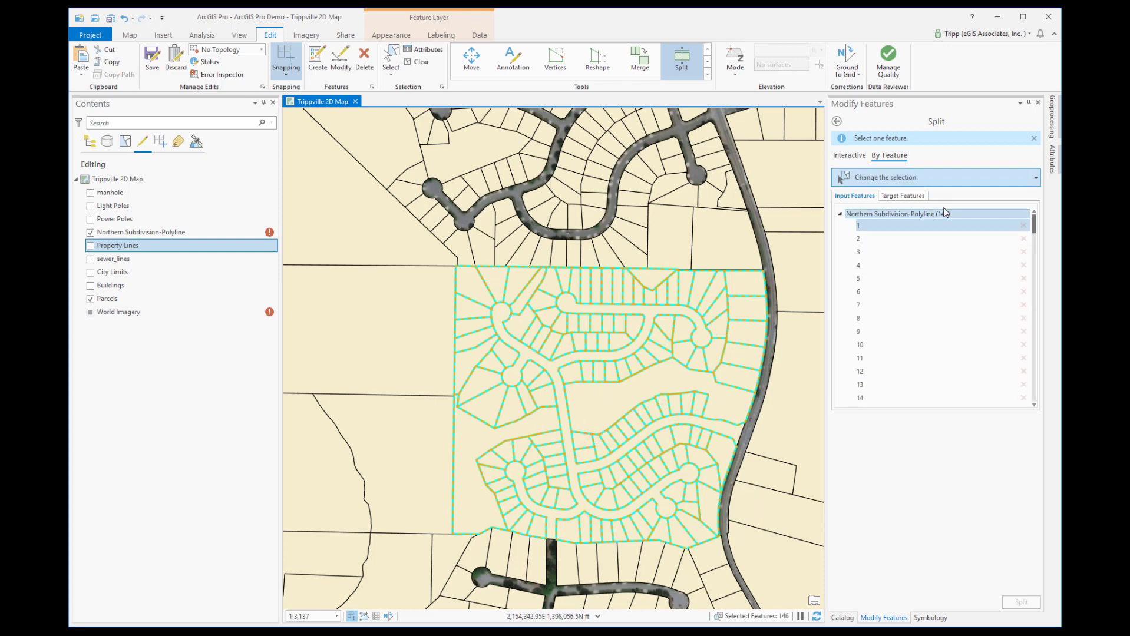
left_click(917, 198)
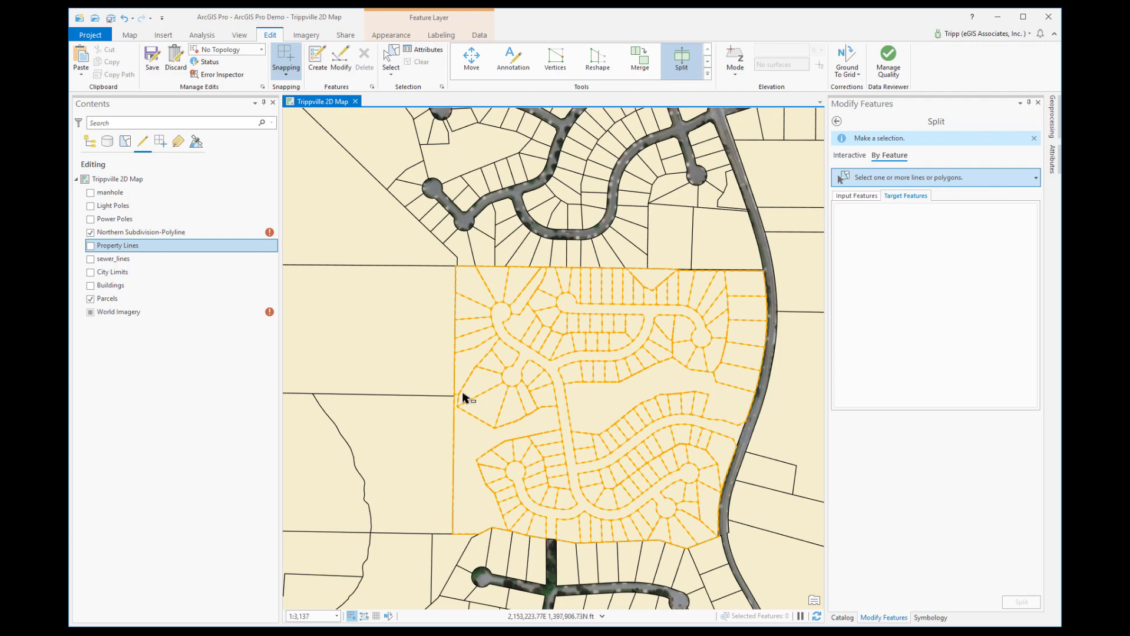
left_click(124, 143)
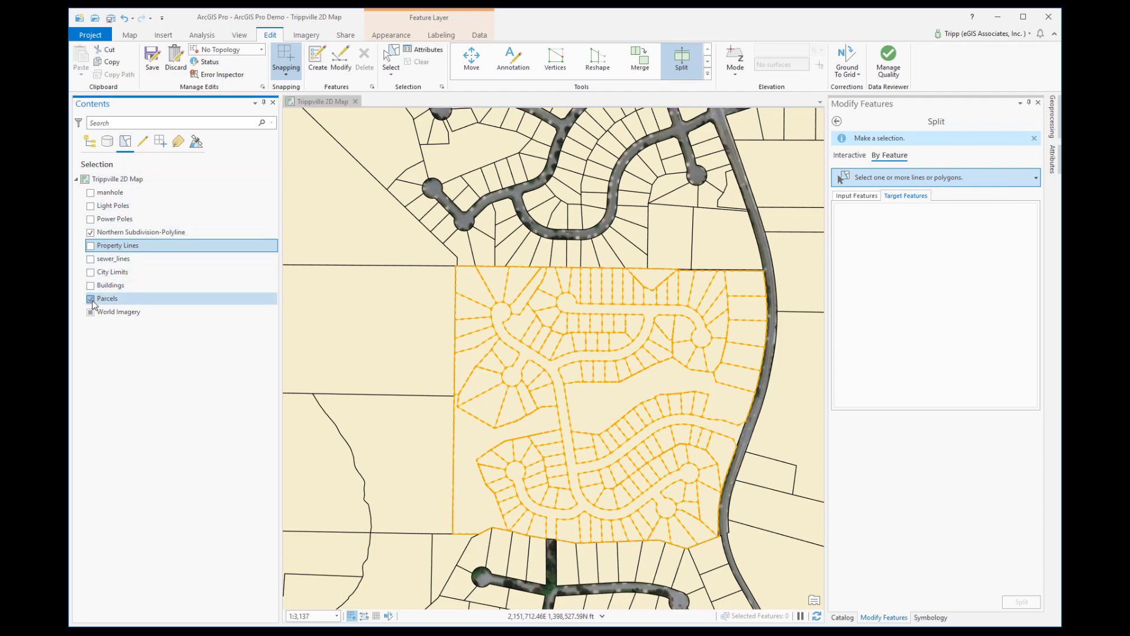
left_click(622, 398)
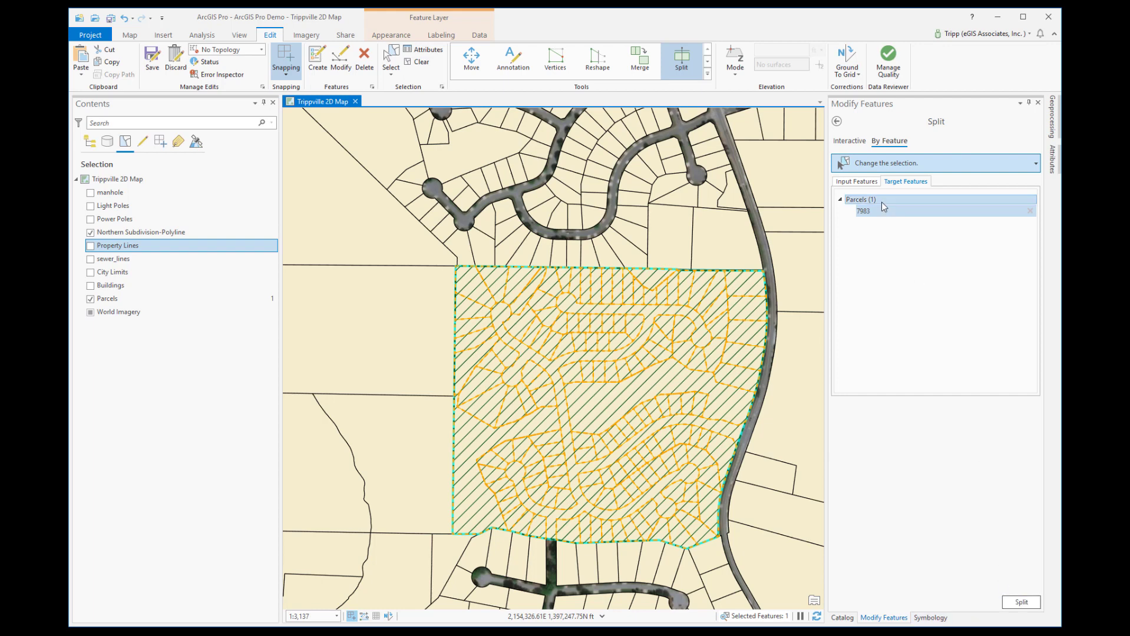
Step: Review the input and target features, then split the target parcel by the Northern Subdivision lines
left_click(846, 183)
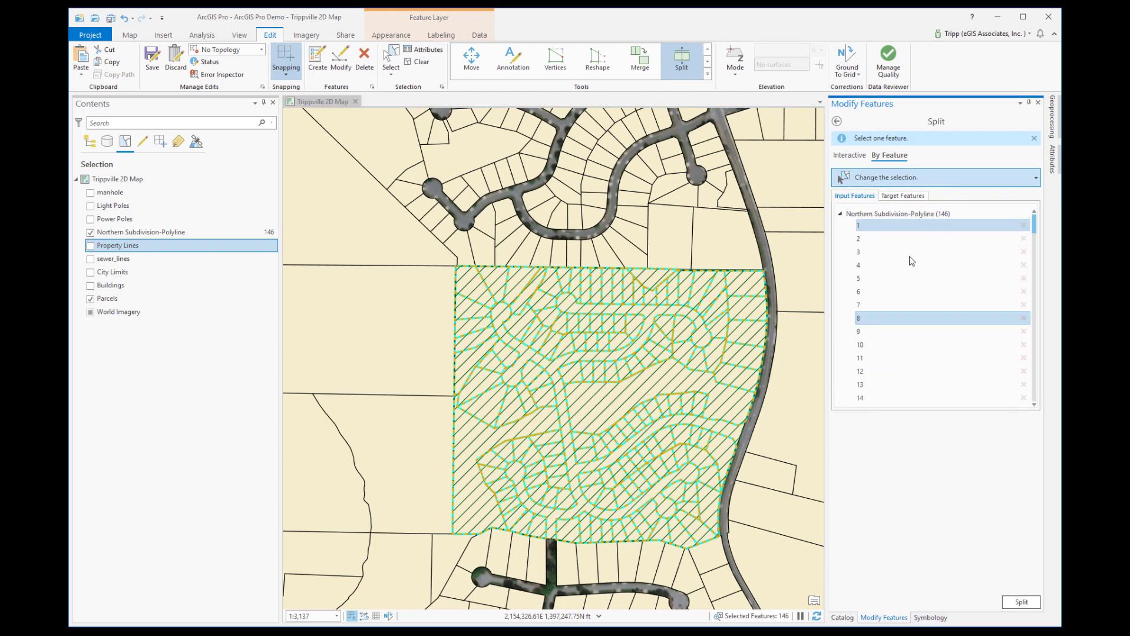
left_click(897, 196)
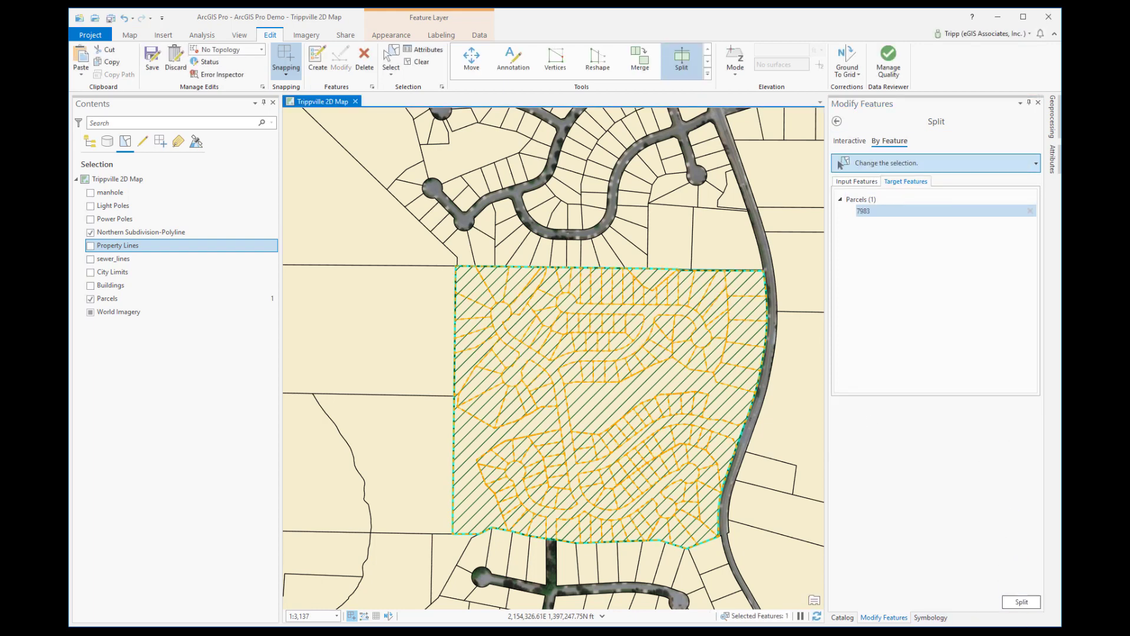
left_click(1024, 602)
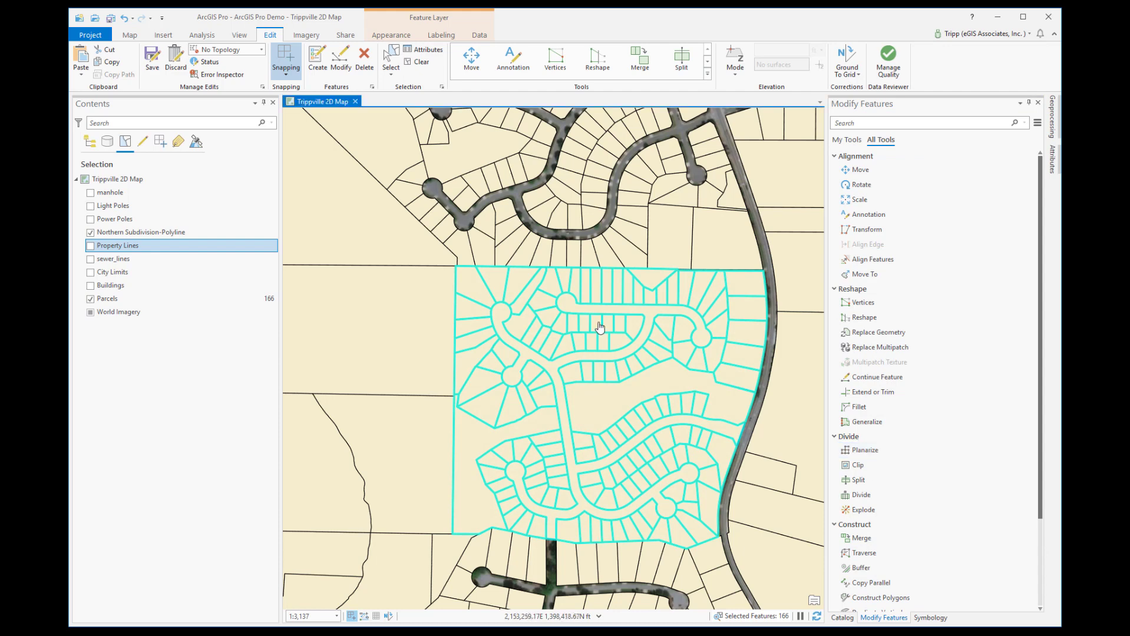
Step: Clear the selection of the split parcels, list the layers by drawing order, and hide the Northern Subdivision-Polyline layer
left_click(110, 298)
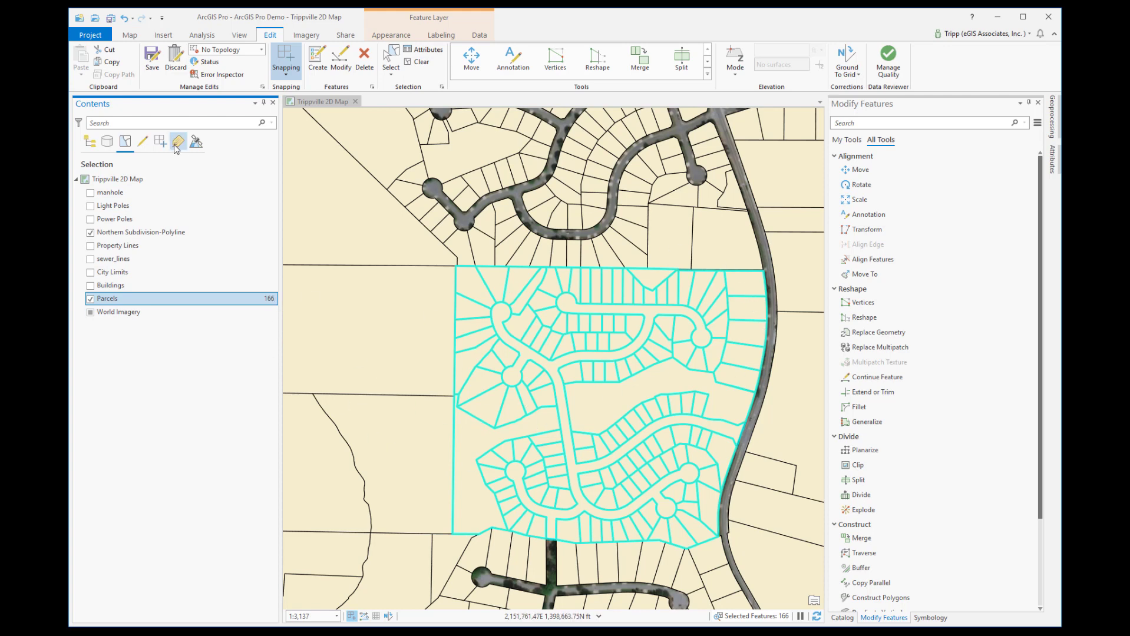
left_click(421, 61)
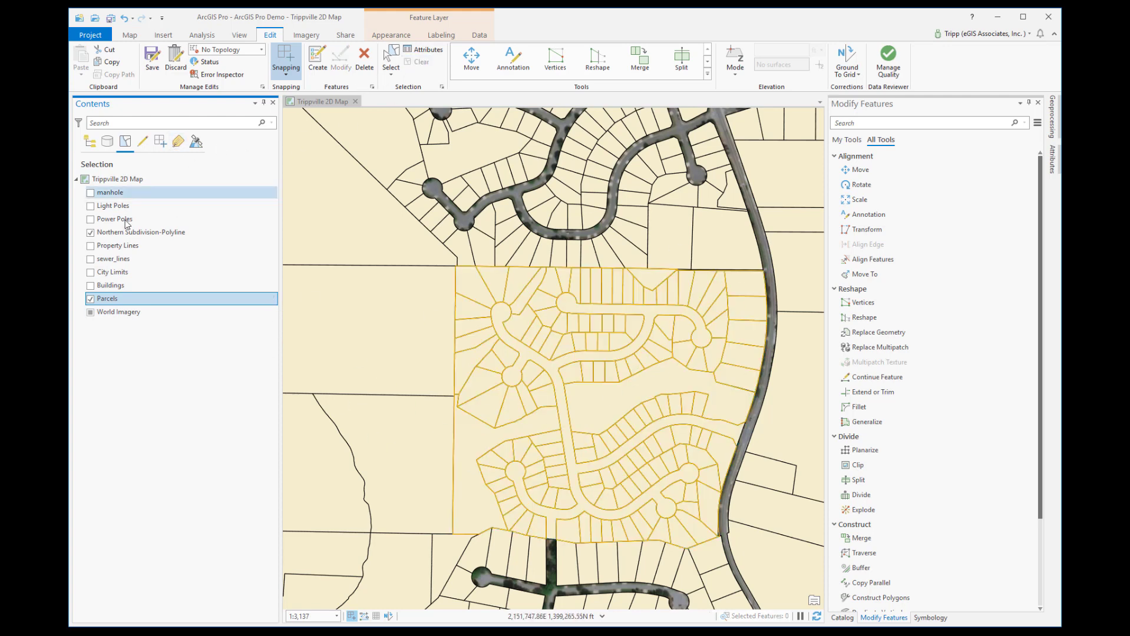
left_click(89, 142)
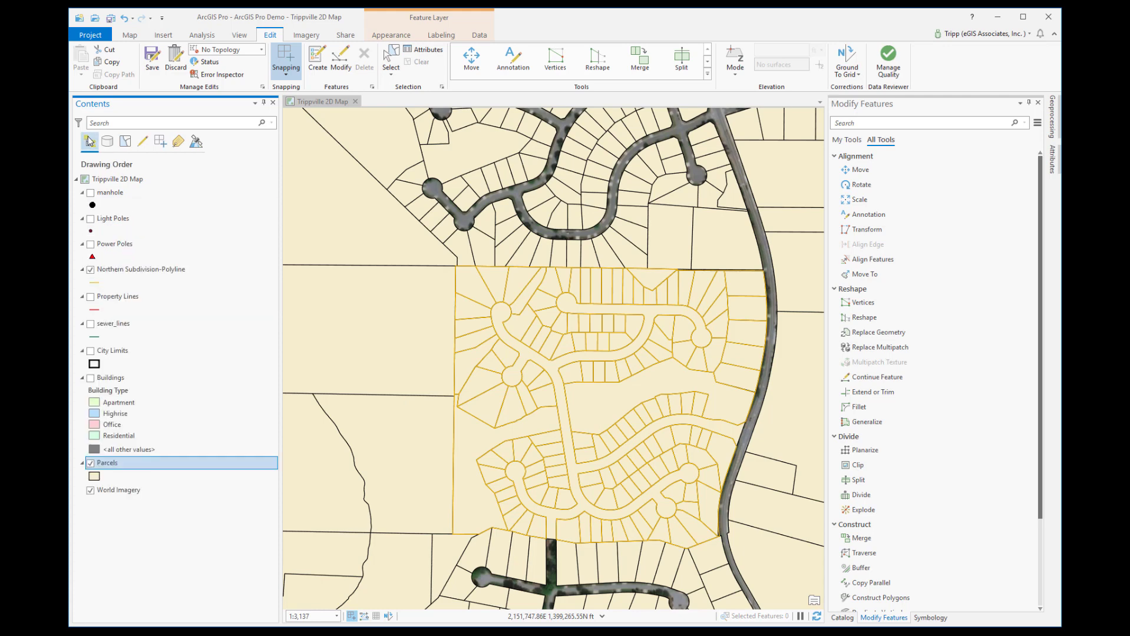
left_click(90, 269)
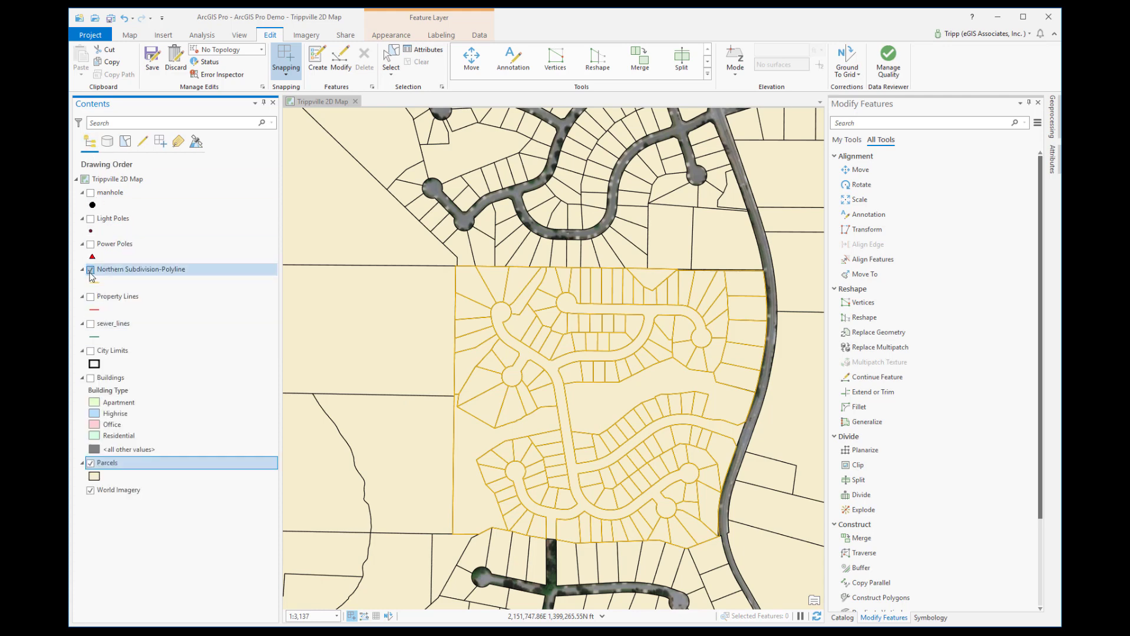
Step: Inspect the attributes of three of the new subdivision parcels in the pop-up, then close it
left_click(611, 410)
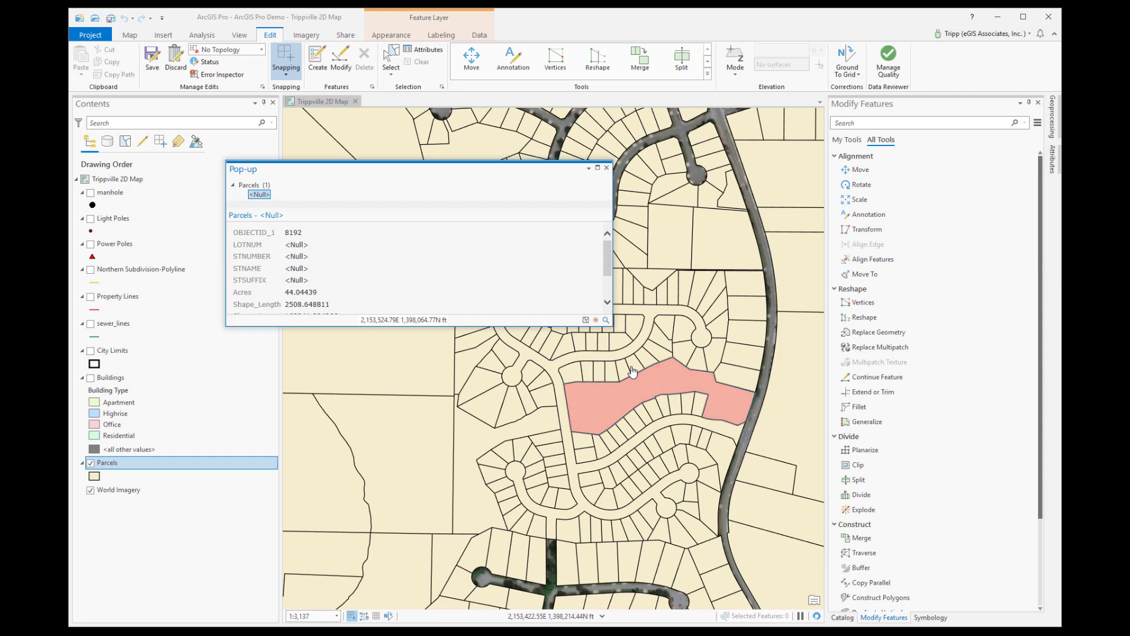
left_click(717, 359)
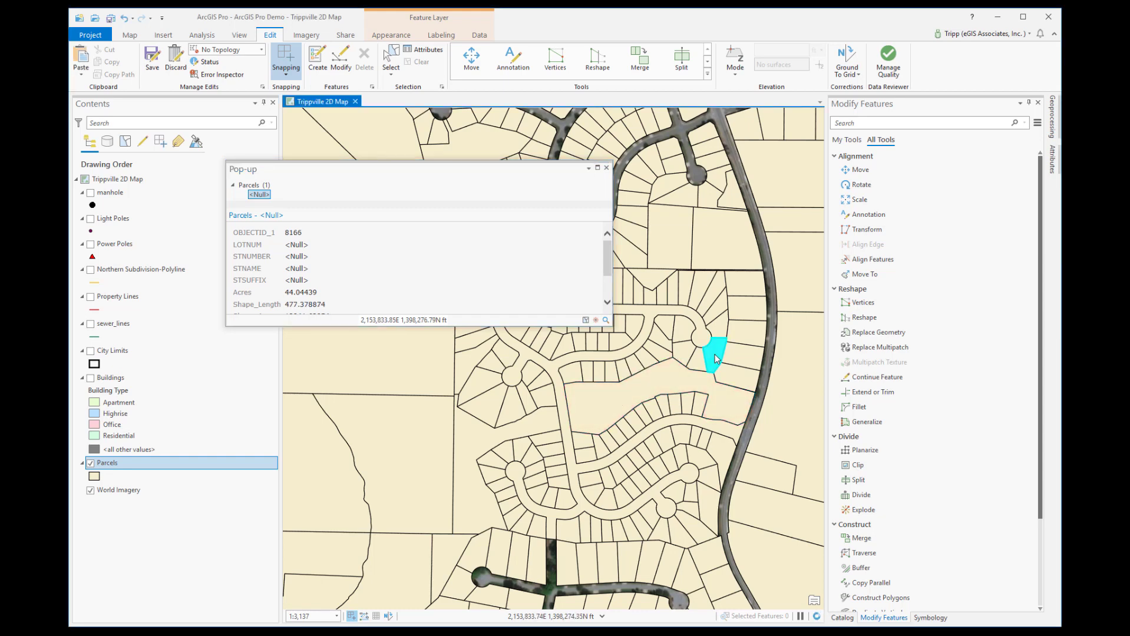
left_click(716, 295)
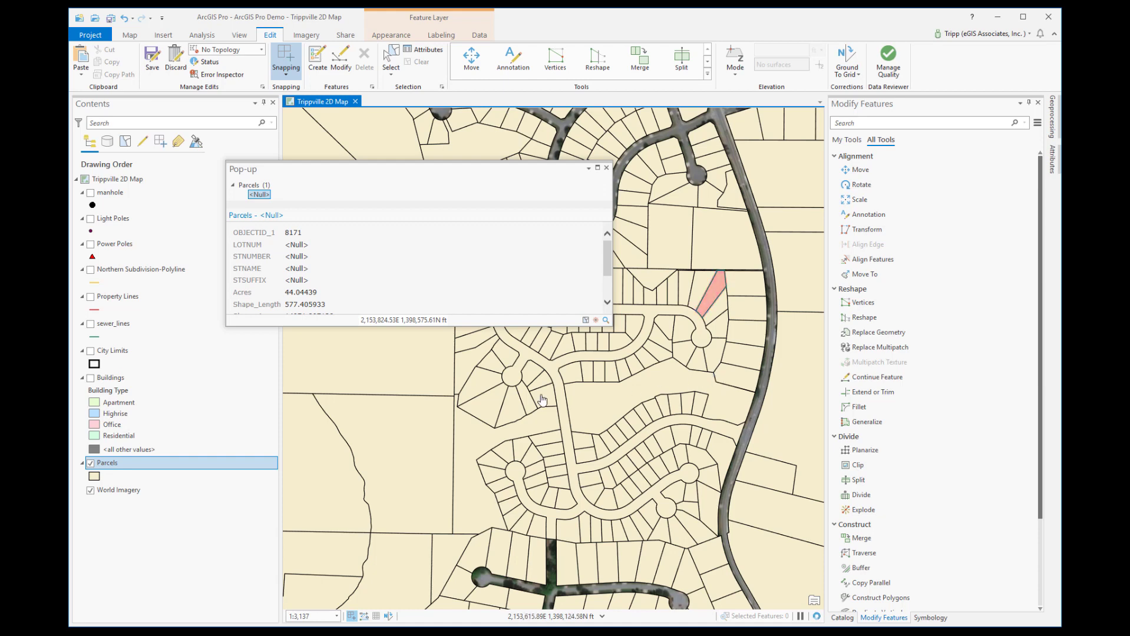
left_click(606, 168)
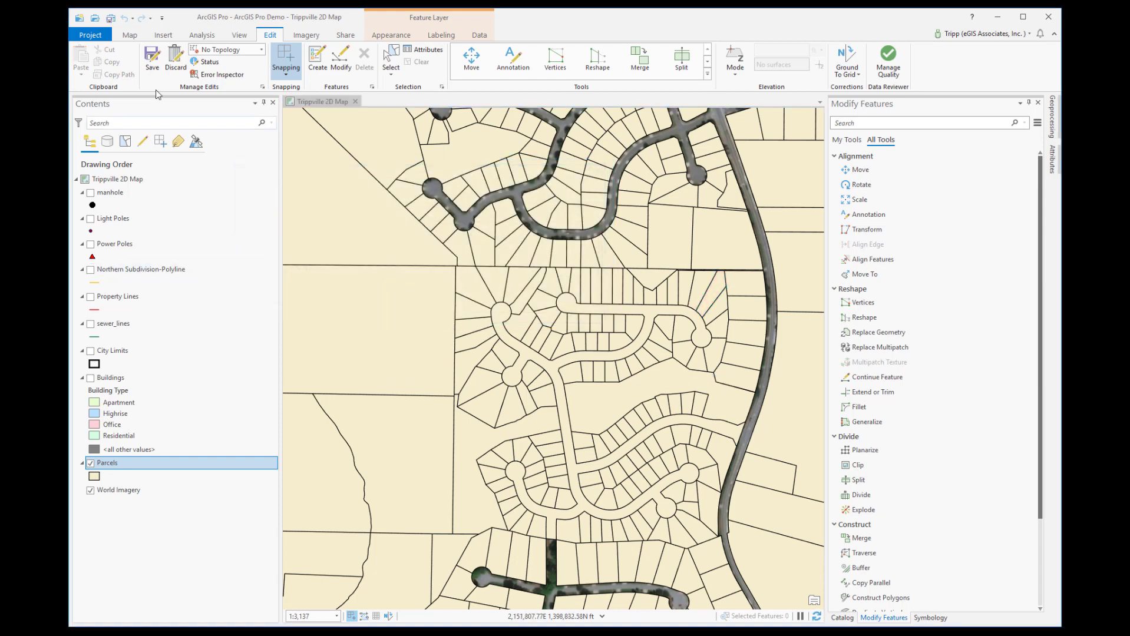